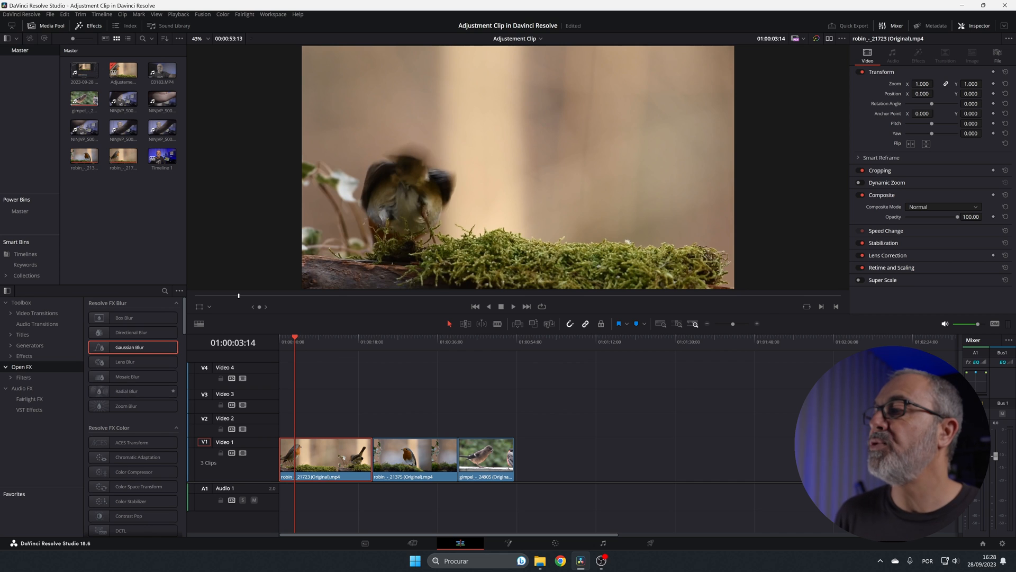
Place an Adjustment Clip on Video 2 above the first robin clip, starting at 01:00:03:14
{"action": "left_click", "coordinate": [21, 302]}
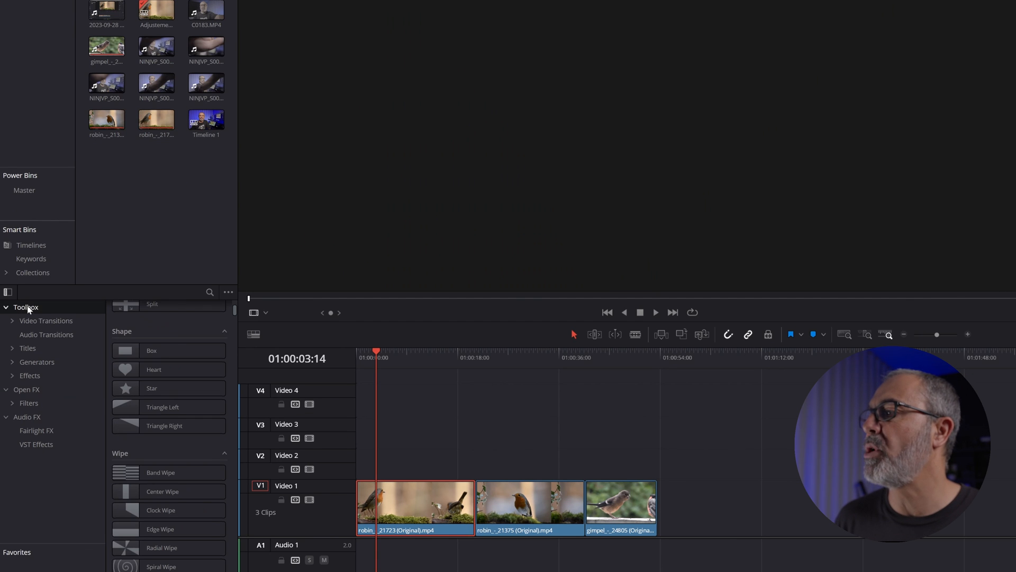
{"action": "left_click", "coordinate": [30, 376]}
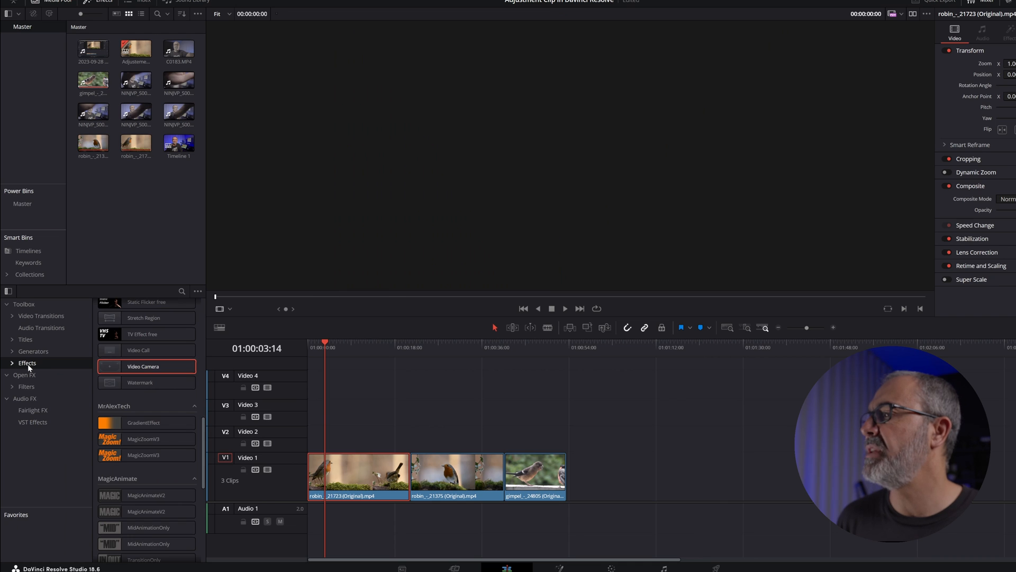
{"action": "scroll", "coordinate": [182, 394], "scroll_direction": "up", "scroll_amount": 10}
{"action": "left_click", "coordinate": [135, 325]}
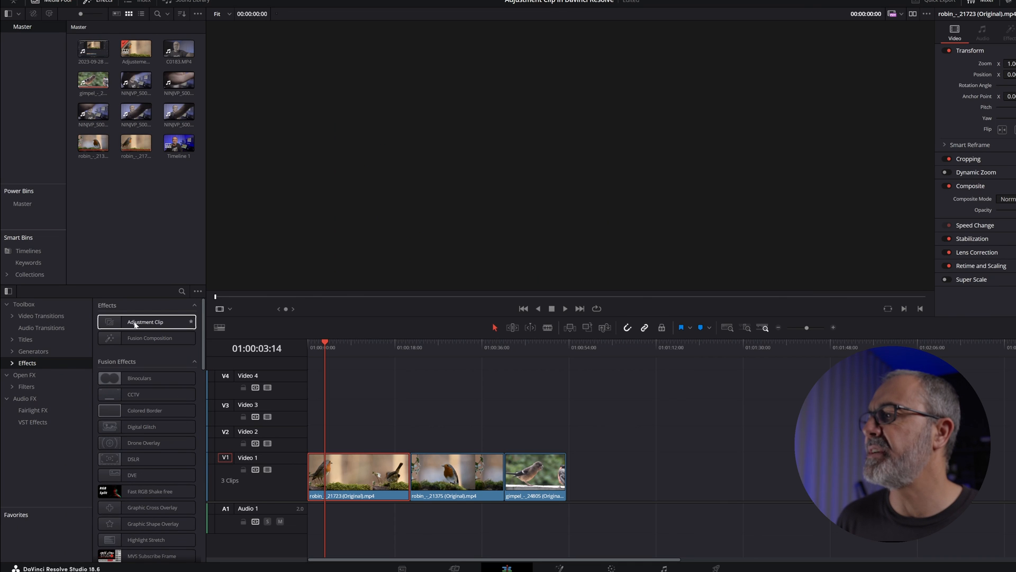
{"action": "left_click_drag", "start_coordinate": [145, 320], "coordinate": [295, 415]}
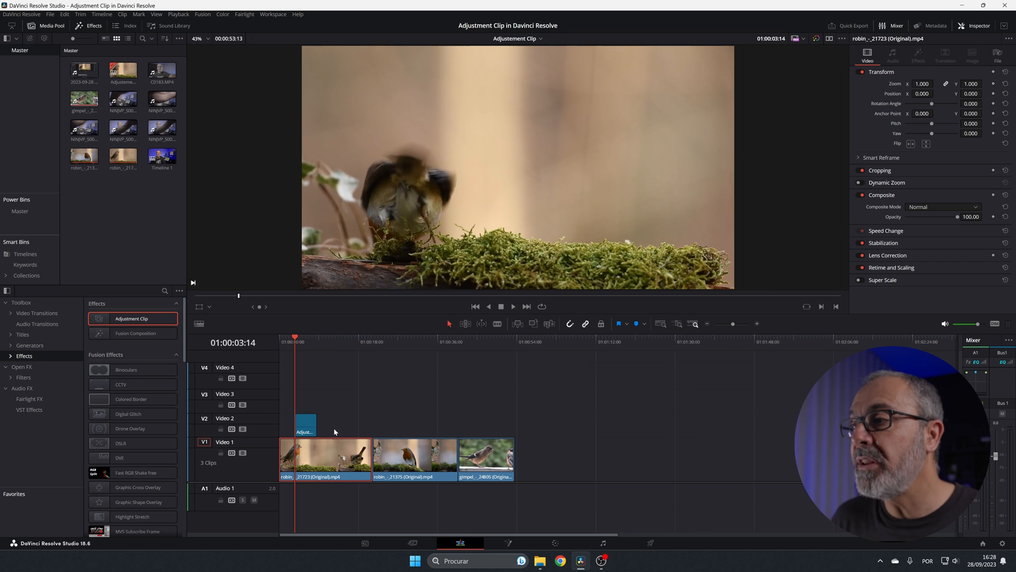
Trim the end of the adjustment clip above the first robin clip back to 01:00:06:11
{"action": "mouse_move", "coordinate": [311, 426]}
{"action": "left_mouse_down"}
{"action": "mouse_move", "coordinate": [311, 460]}
{"action": "mouse_move", "coordinate": [312, 424]}
{"action": "left_mouse_up"}
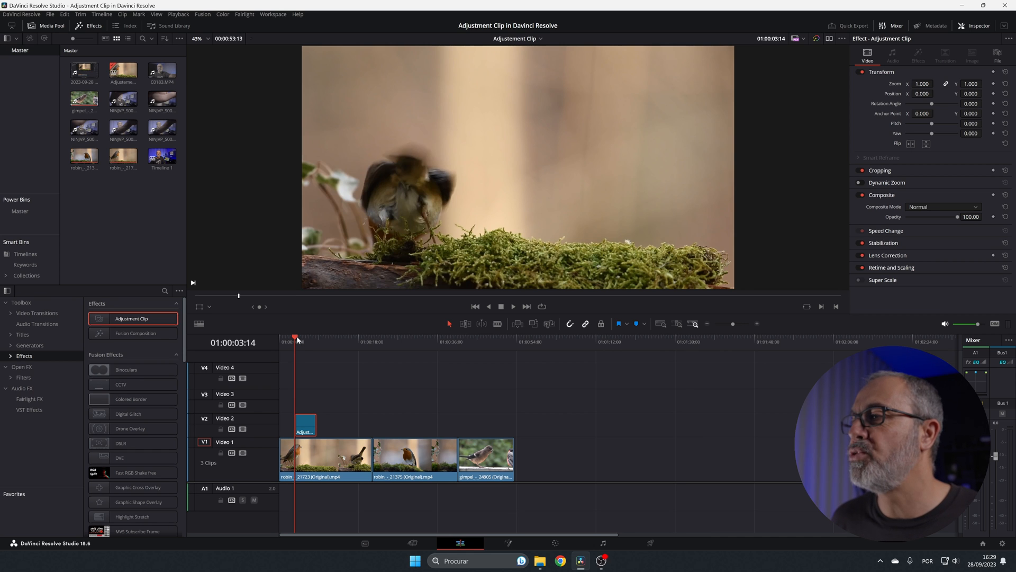
{"action": "left_click_drag", "start_coordinate": [298, 339], "coordinate": [308, 343]}
{"action": "left_click_drag", "start_coordinate": [316, 423], "coordinate": [310, 425]}
{"action": "scroll", "coordinate": [310, 422], "scroll_direction": "up", "scroll_amount": 6}
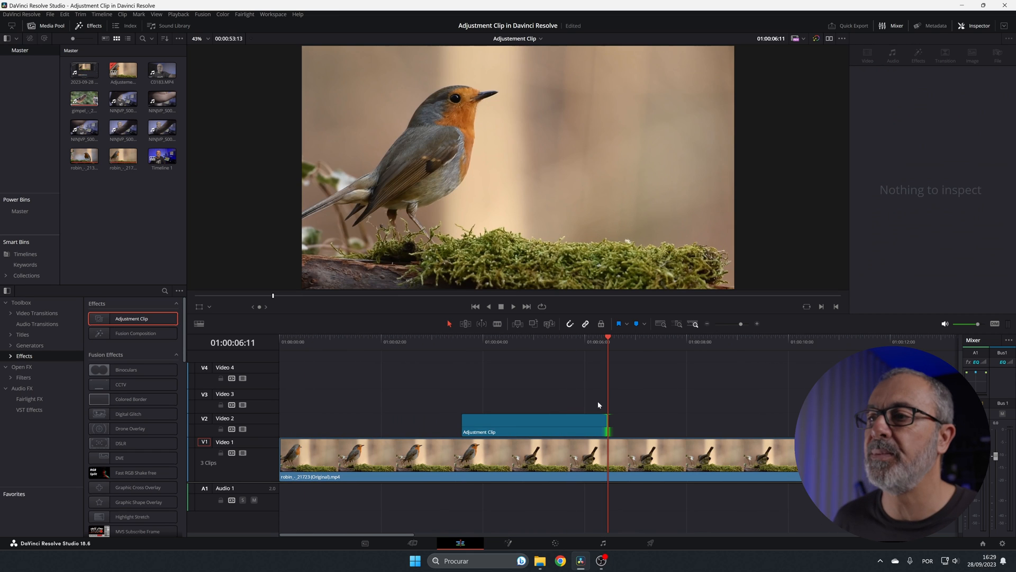
Keyframe all Transform parameters of the adjustment clip at its start, 01:00:03:14
{"action": "left_click_drag", "start_coordinate": [605, 341], "coordinate": [461, 341]}
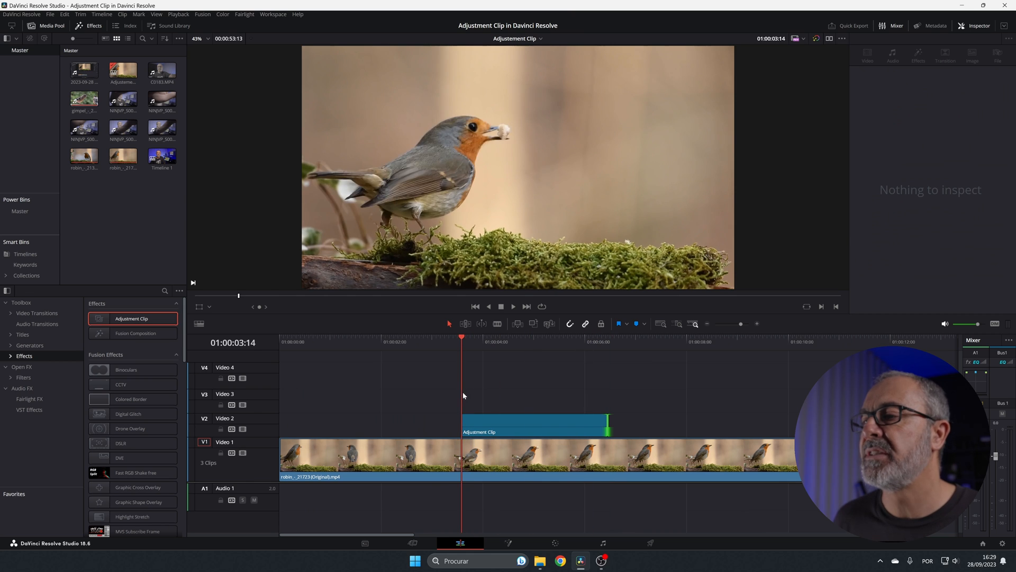
{"action": "left_click", "coordinate": [507, 418]}
{"action": "left_click", "coordinate": [992, 72]}
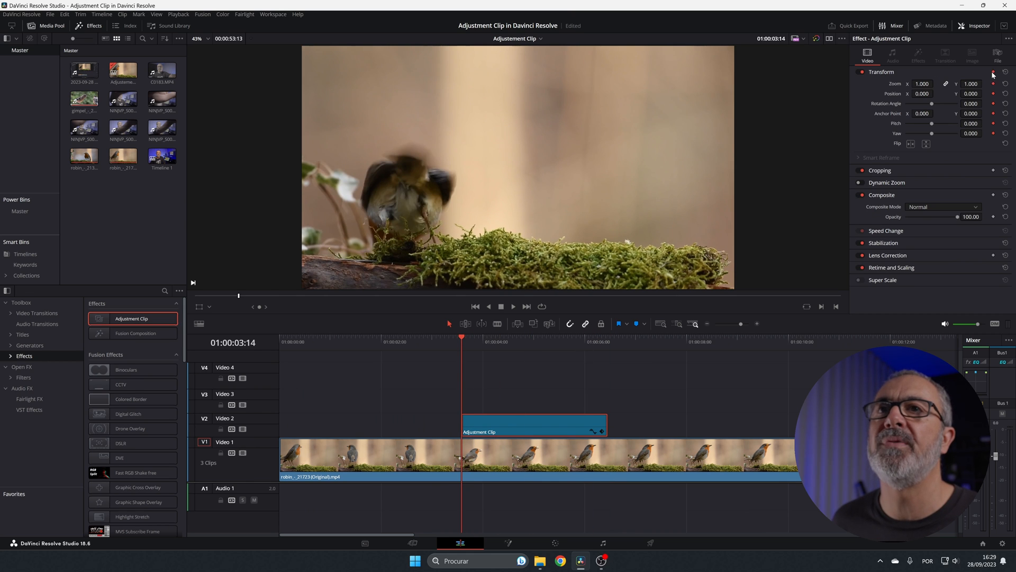
Keyframe the adjustment clip at 01:00:03:23 with zoom 1.590 and position 822, 91, and add a Transform keyframe at 01:00:06:02
{"action": "left_click_drag", "start_coordinate": [461, 339], "coordinate": [480, 342]}
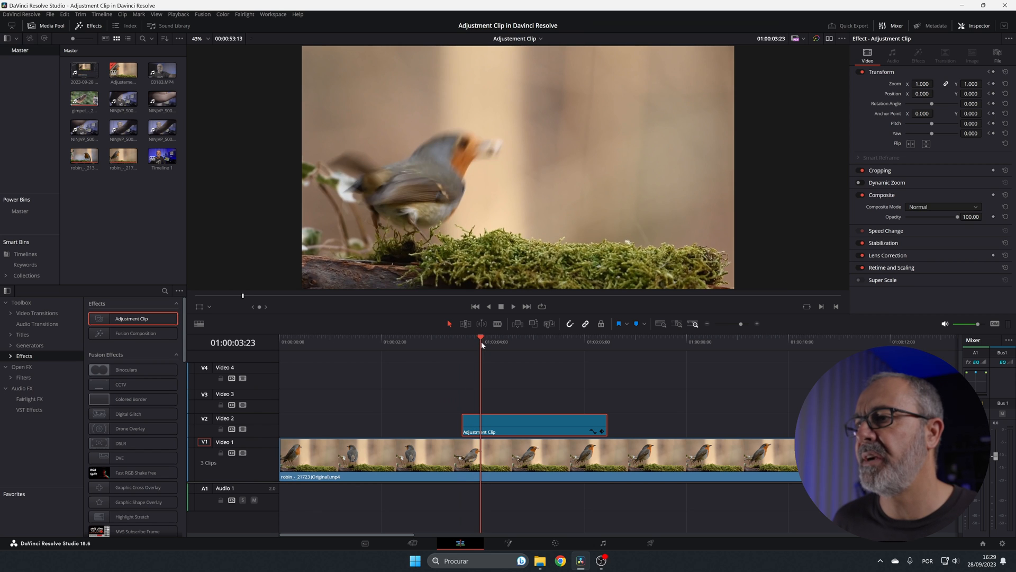
{"action": "left_click", "coordinate": [993, 72]}
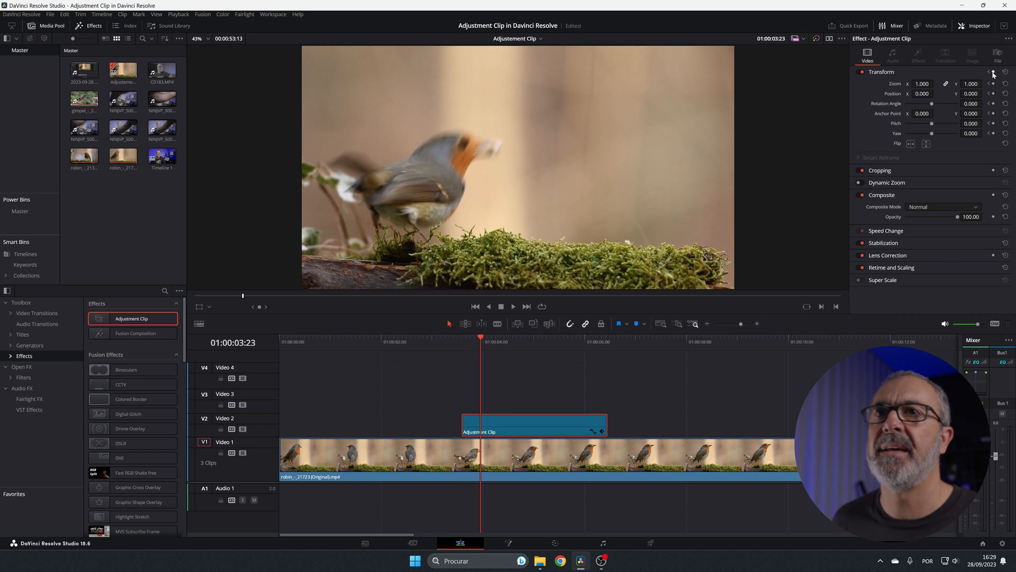
{"action": "left_click_drag", "start_coordinate": [924, 83], "coordinate": [985, 94]}
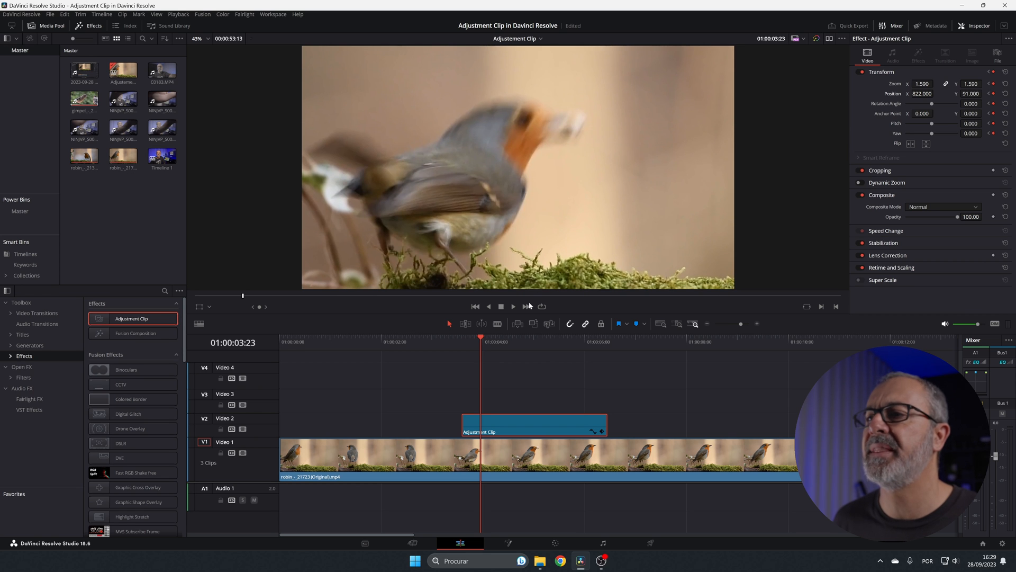
{"action": "left_click_drag", "start_coordinate": [486, 338], "coordinate": [589, 347]}
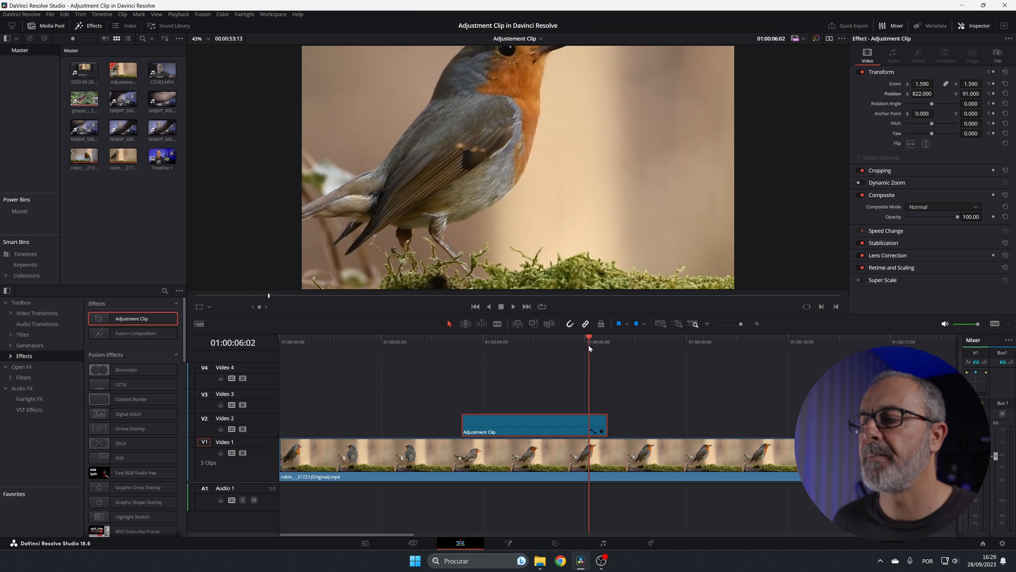
{"action": "left_click", "coordinate": [994, 72]}
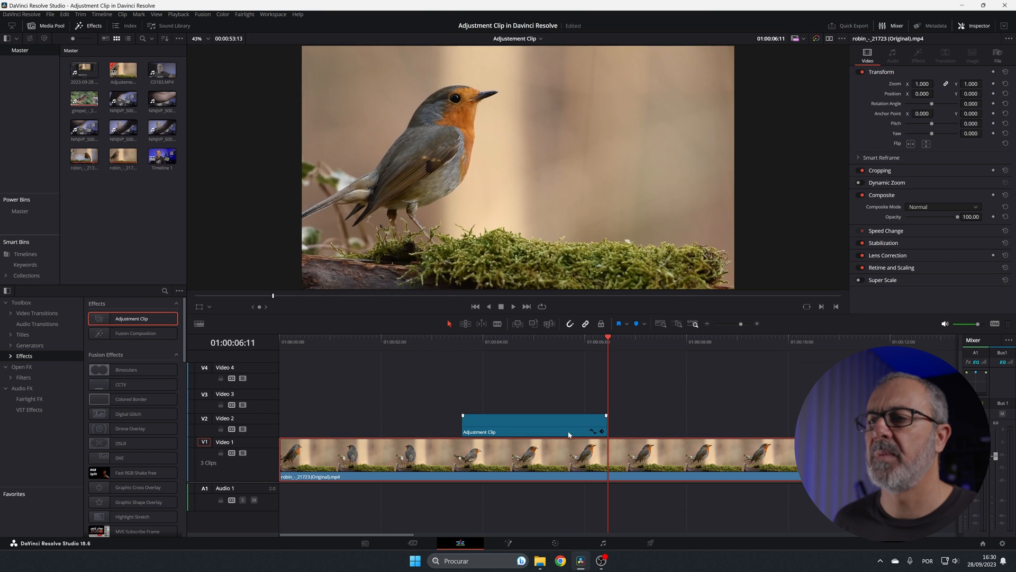
Keyframe the adjustment clip's Transform at 01:00:06:11 with zoom reset to 1.000 and position reset to 0
{"action": "left_click", "coordinate": [574, 416]}
{"action": "left_click", "coordinate": [994, 73]}
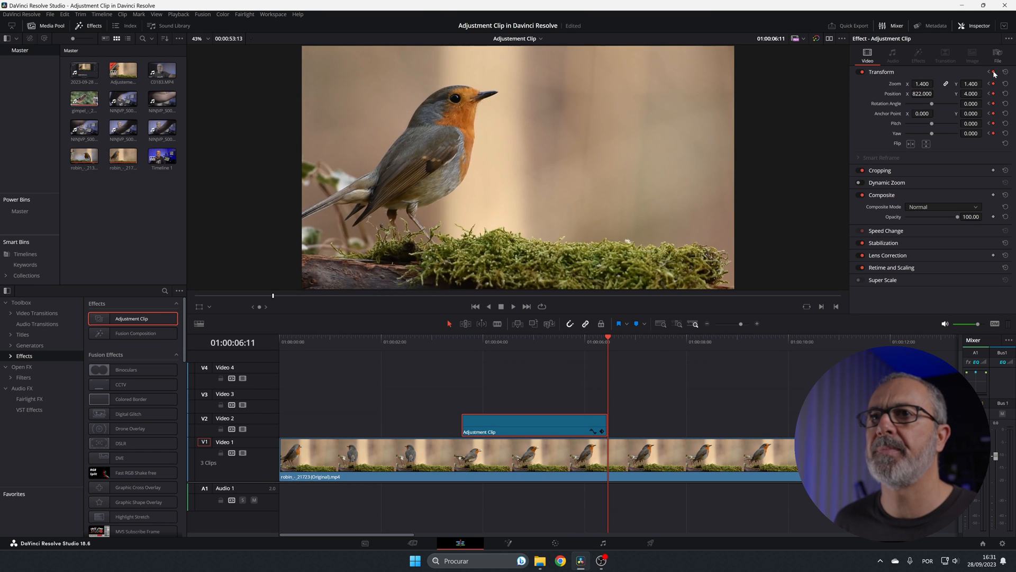
{"action": "double_click", "coordinate": [895, 83]}
{"action": "double_click", "coordinate": [894, 94]}
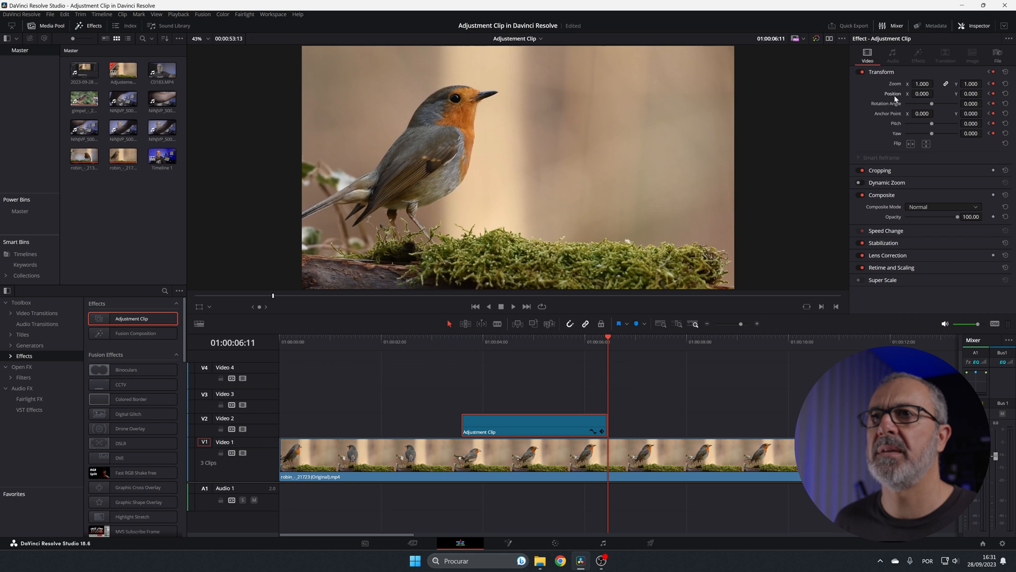
Play the timeline from 01:00:03:04 through the adjustment clip to check the zoom animation
{"action": "left_click", "coordinate": [439, 361]}
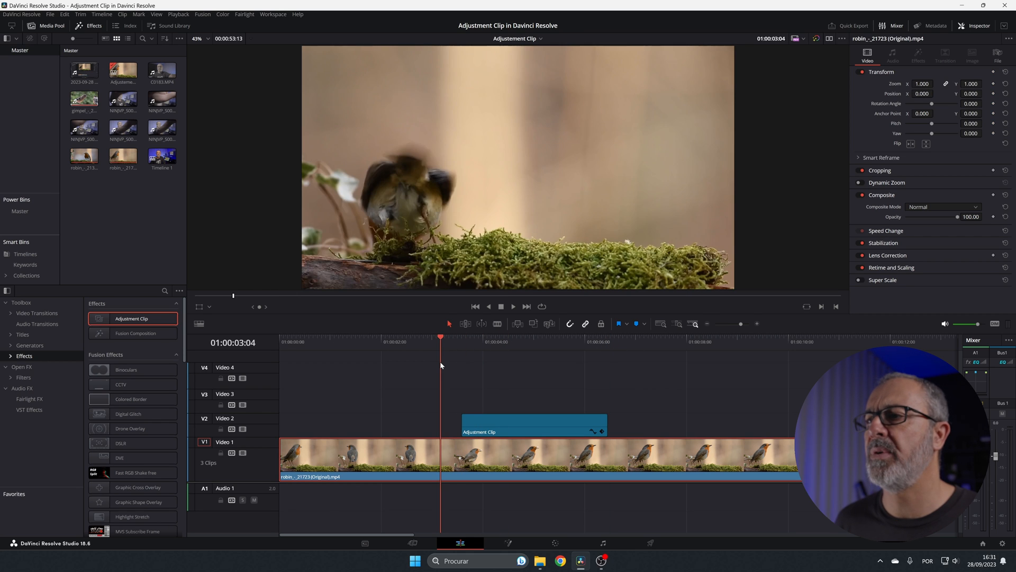
{"action": "key", "text": "space"}
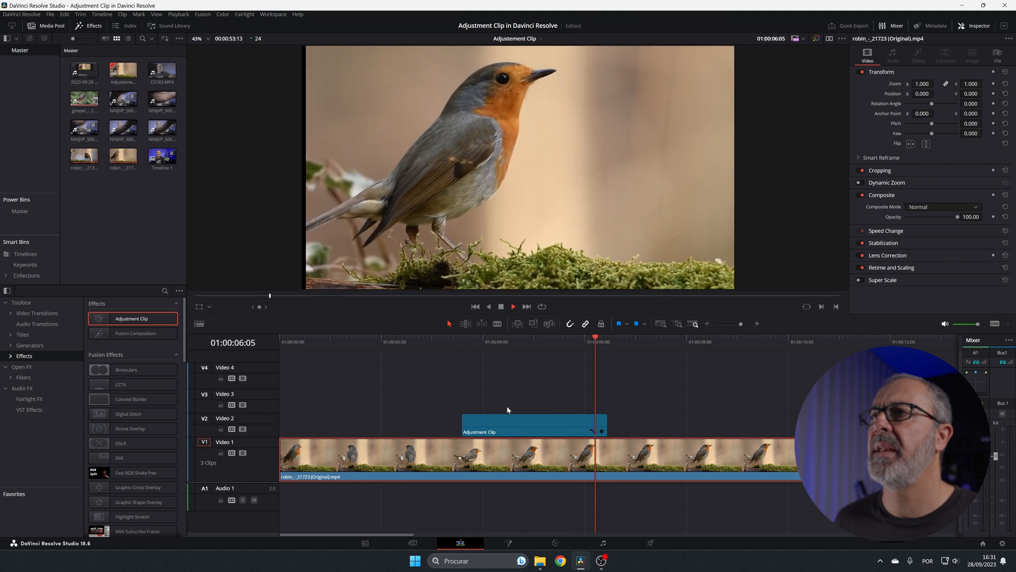
{"action": "key", "text": "space"}
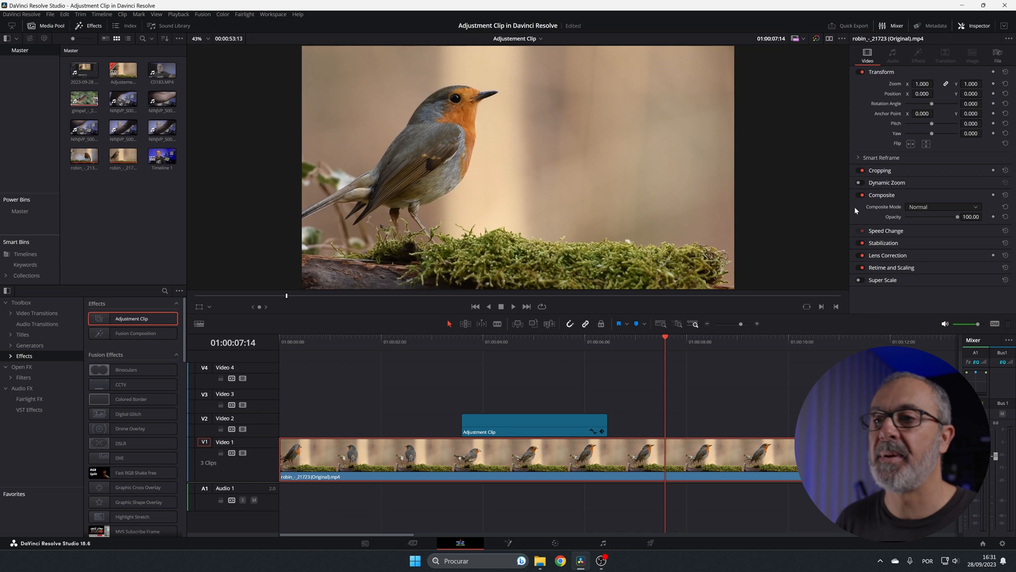
Place an Adjustment Clip on Video 2 above the gimpel clip, from 01:00:47:17 to the end of that clip
{"action": "left_click", "coordinate": [717, 396]}
{"action": "scroll", "coordinate": [716, 395], "scroll_direction": "down", "scroll_amount": 5}
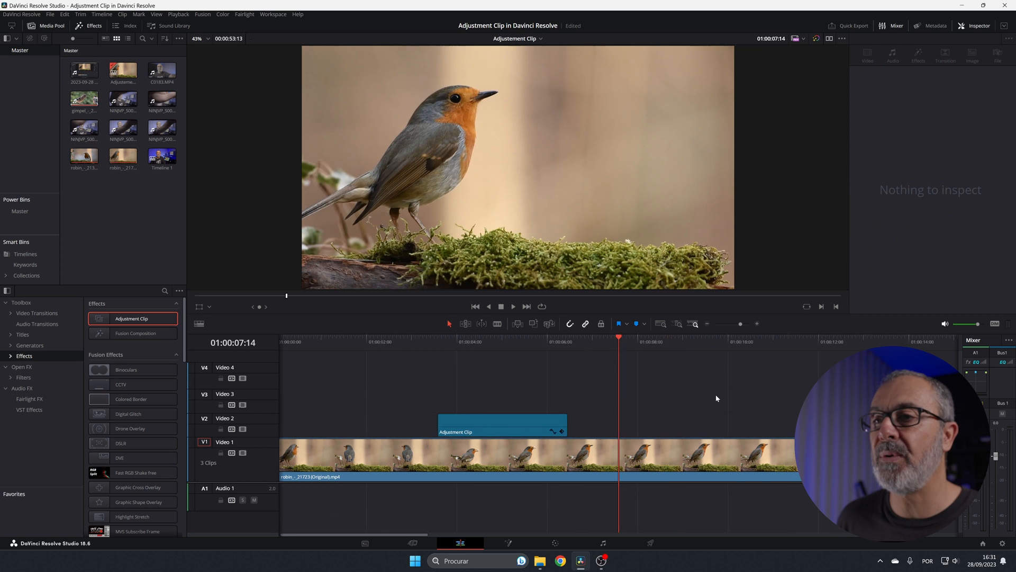
{"action": "scroll", "coordinate": [717, 396], "scroll_direction": "down", "scroll_amount": 1}
{"action": "scroll", "coordinate": [716, 398], "scroll_direction": "up", "scroll_amount": 1}
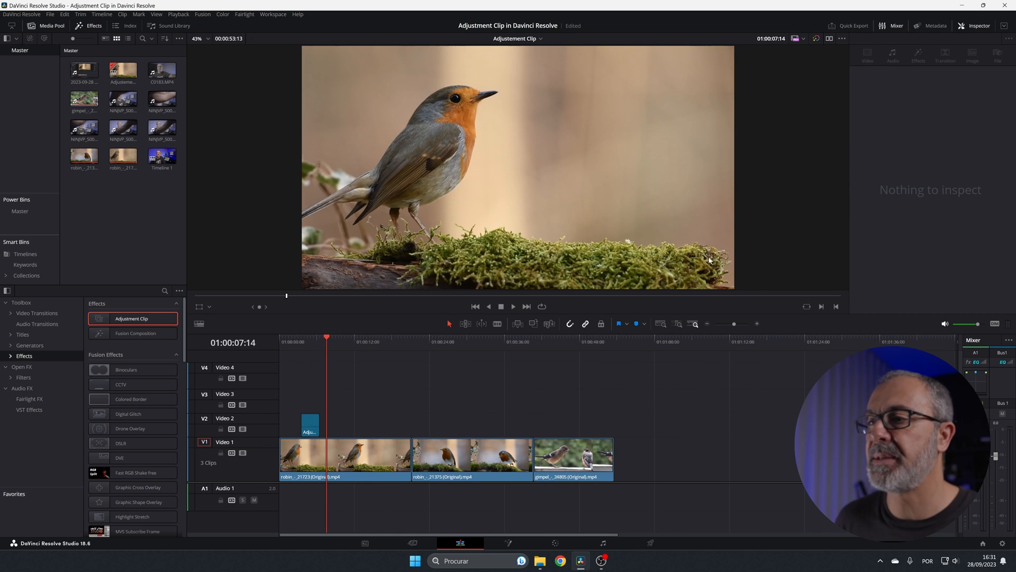
{"action": "left_click", "coordinate": [588, 343]}
{"action": "left_click", "coordinate": [577, 342]}
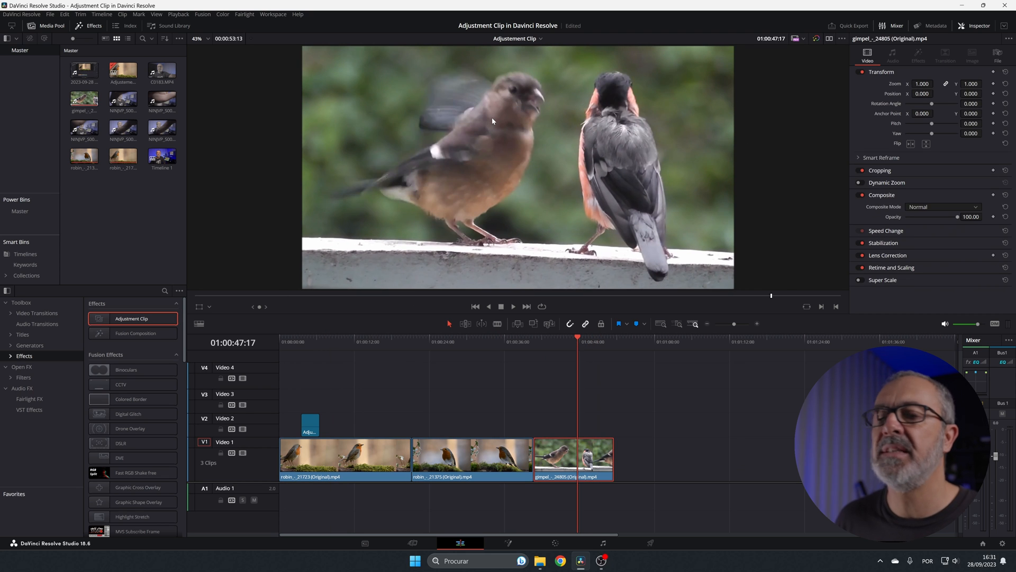
{"action": "scroll", "coordinate": [506, 179], "scroll_direction": "up", "scroll_amount": 1}
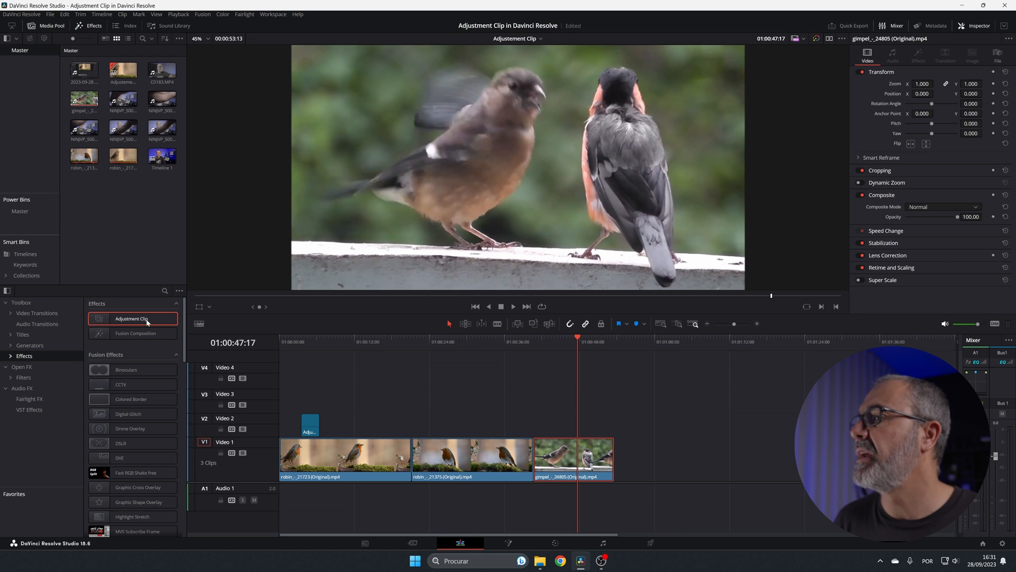
{"action": "left_click_drag", "start_coordinate": [147, 321], "coordinate": [614, 422]}
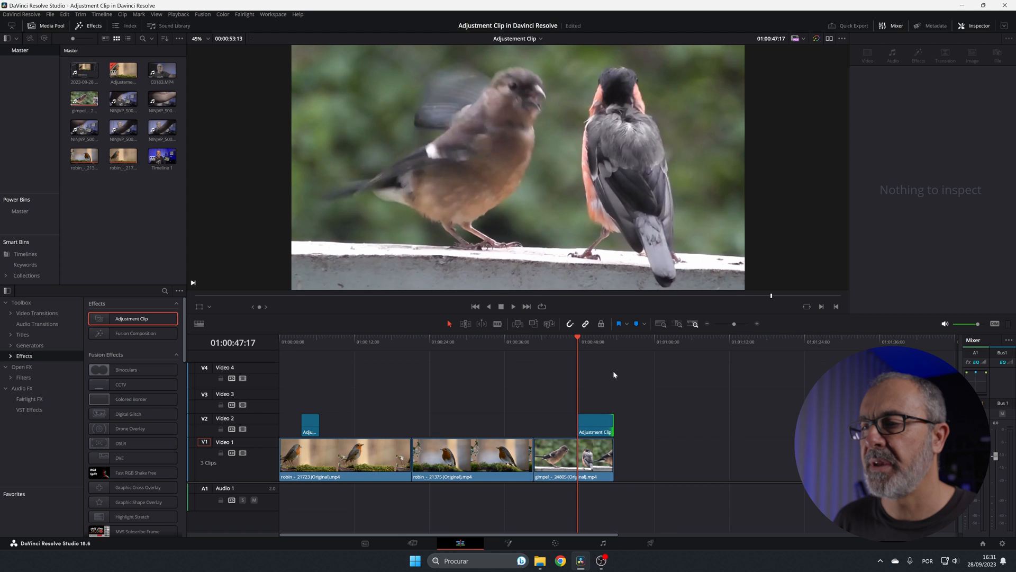
Grade the gimpel adjustment clip on the Color page with saturation 64.80, contrast 1.136 and shadows -25.50
{"action": "left_click", "coordinate": [601, 421]}
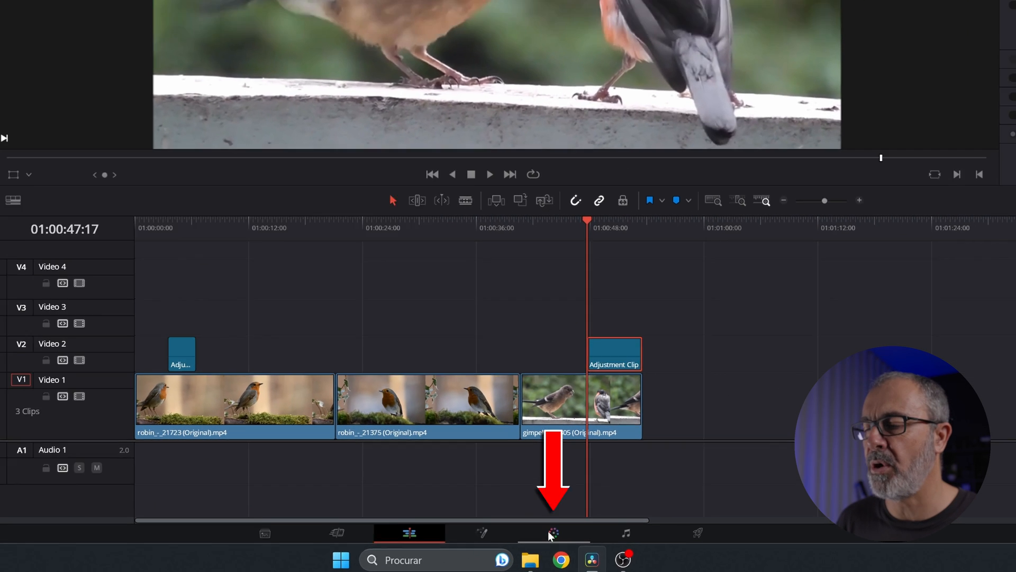
{"action": "left_click", "coordinate": [552, 534]}
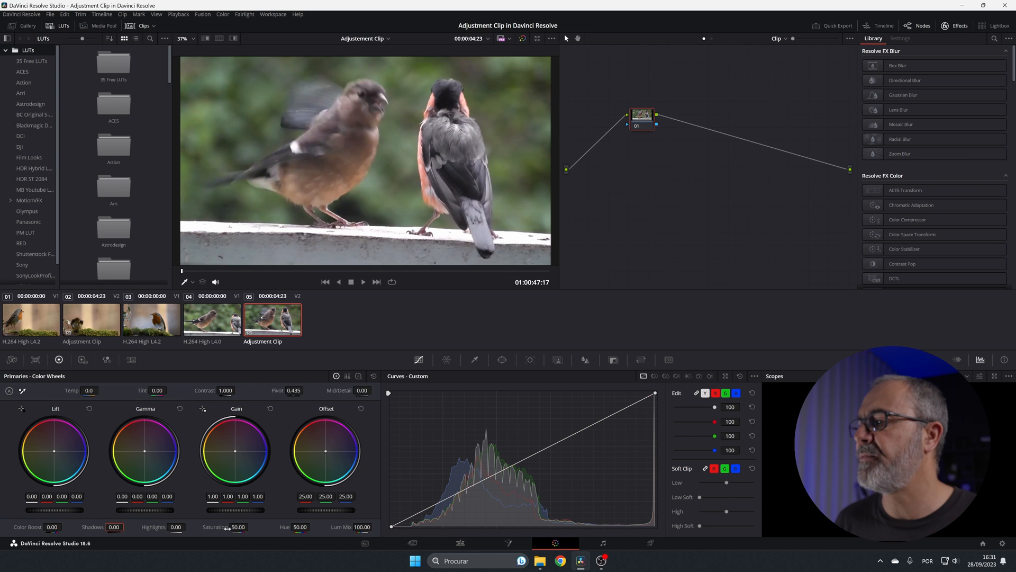
{"action": "left_click_drag", "start_coordinate": [226, 527], "coordinate": [249, 527]}
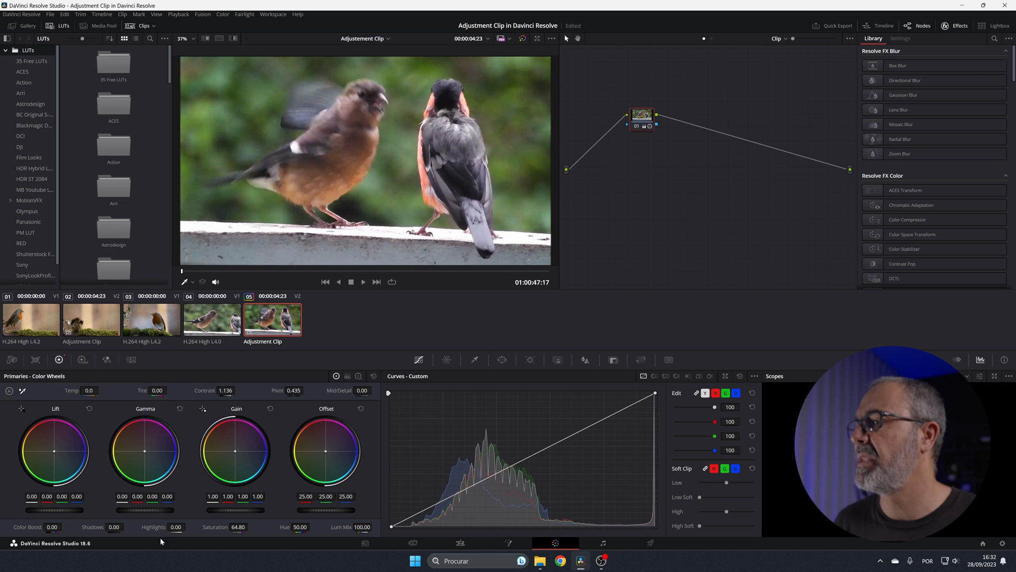
{"action": "left_click_drag", "start_coordinate": [114, 527], "coordinate": [126, 527]}
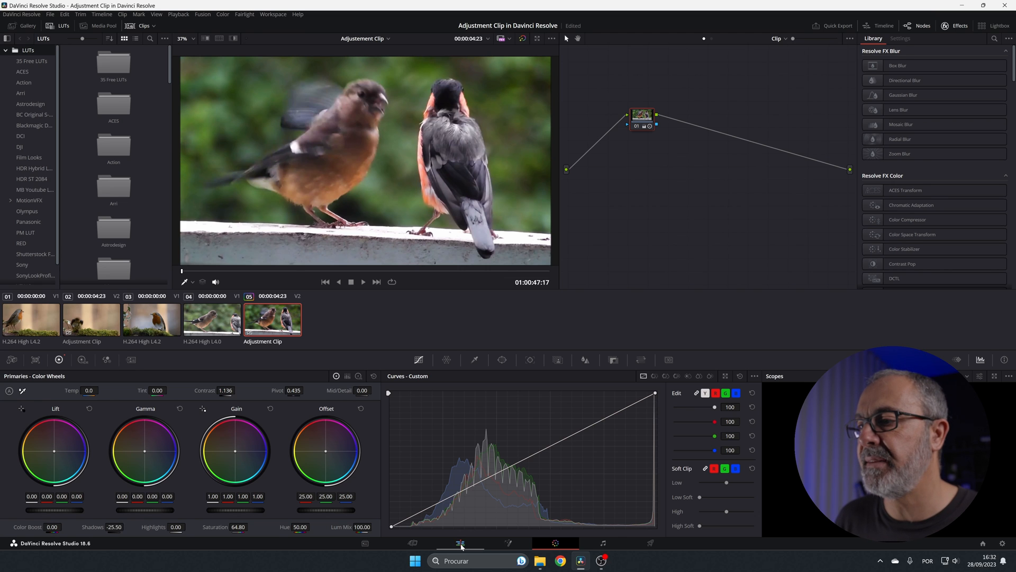
Return to the Edit page and play from 01:00:45:22 to compare the gimpel footage with and without the grade
{"action": "left_click", "coordinate": [461, 543]}
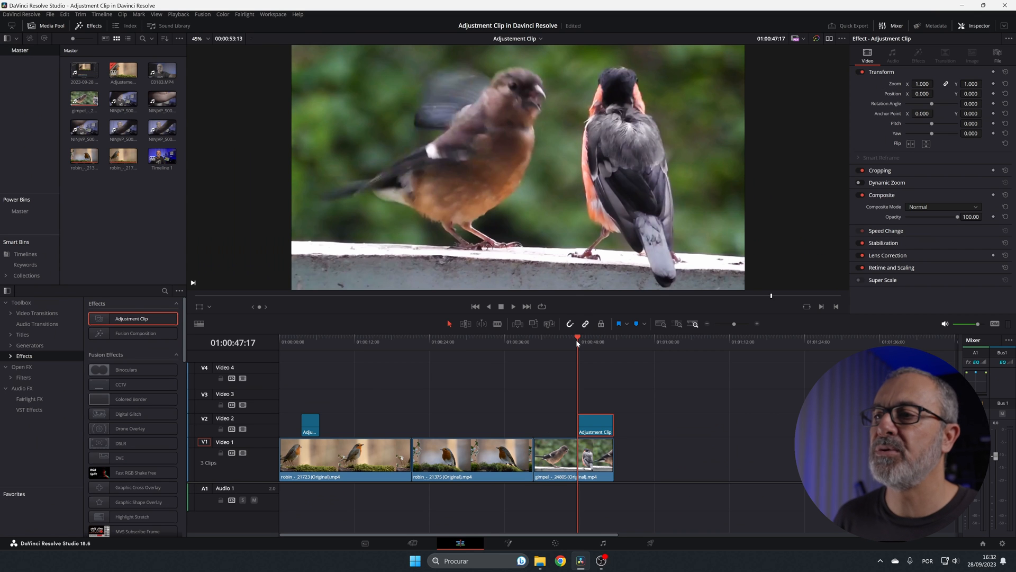
{"action": "left_click_drag", "start_coordinate": [576, 339], "coordinate": [566, 344]}
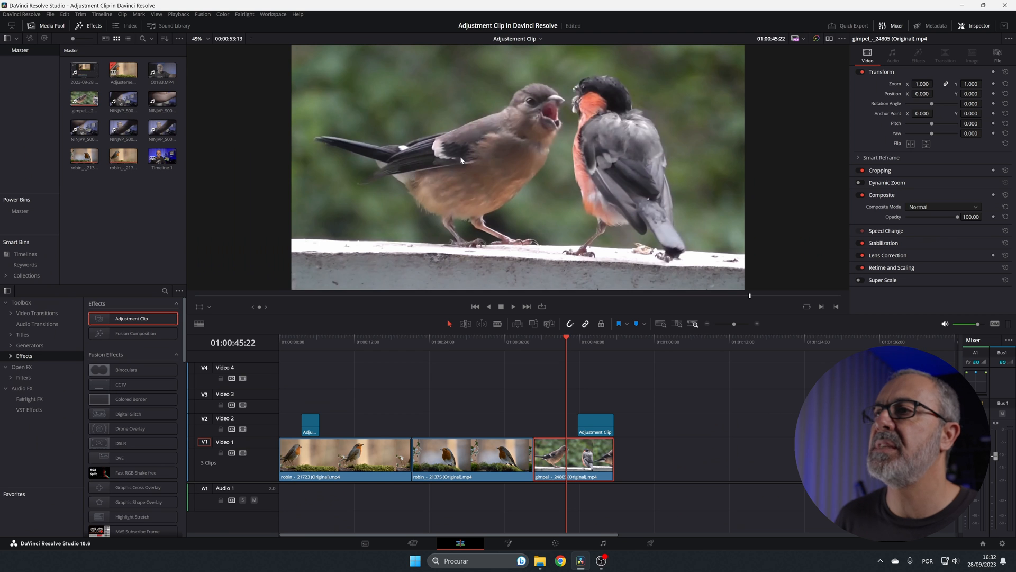
{"action": "key", "text": "space"}
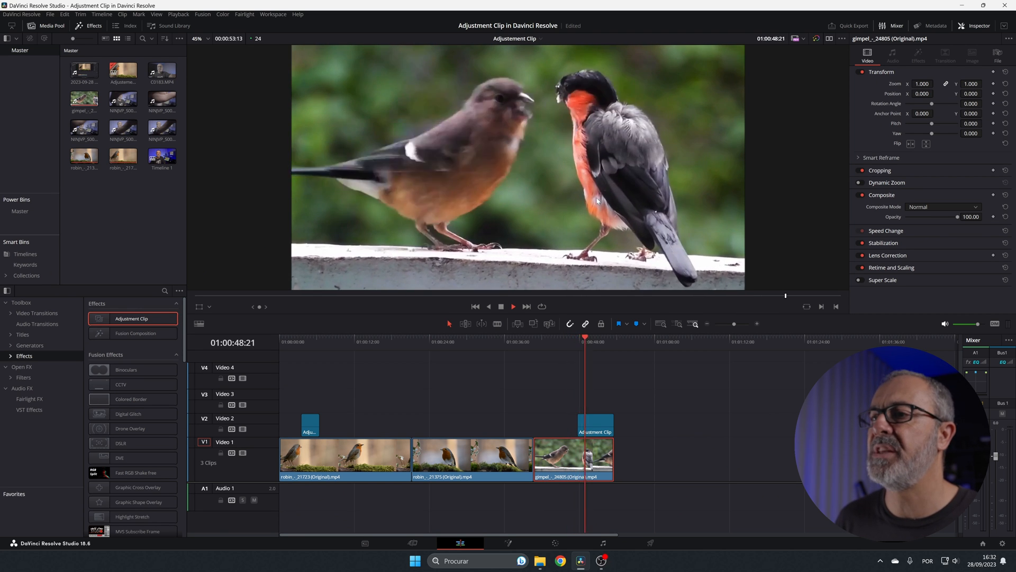
{"action": "key", "text": "space"}
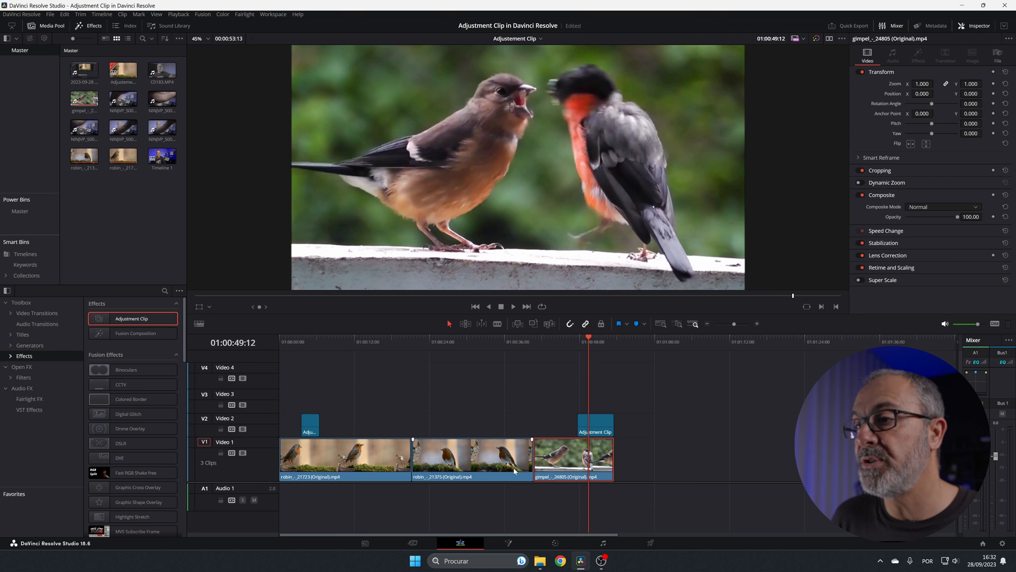
Extend the start of the graded adjustment clip to cover the whole gimpel clip and check it at 01:00:45:13
{"action": "left_click_drag", "start_coordinate": [578, 426], "coordinate": [534, 426]}
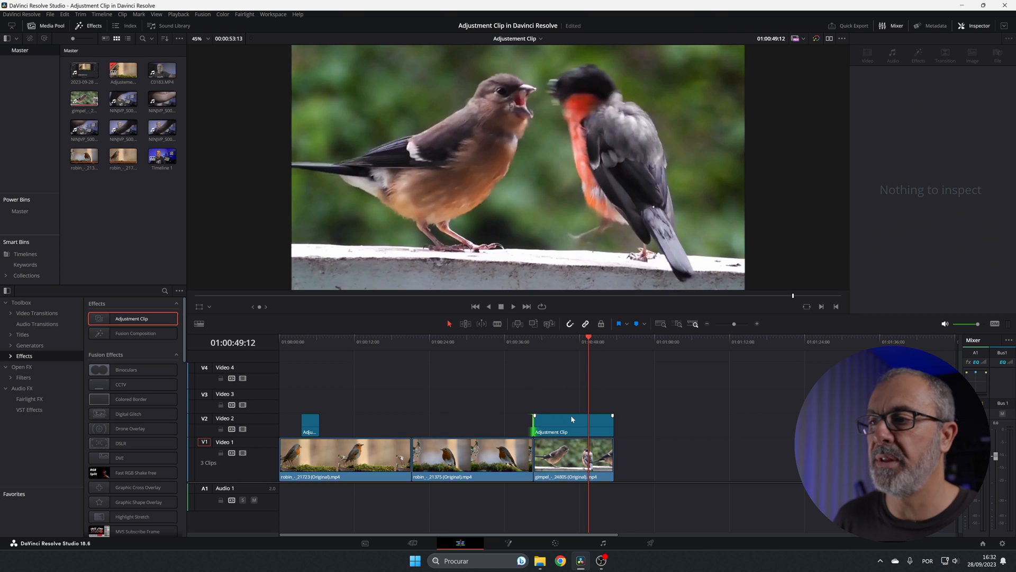
{"action": "left_click_drag", "start_coordinate": [589, 339], "coordinate": [563, 373]}
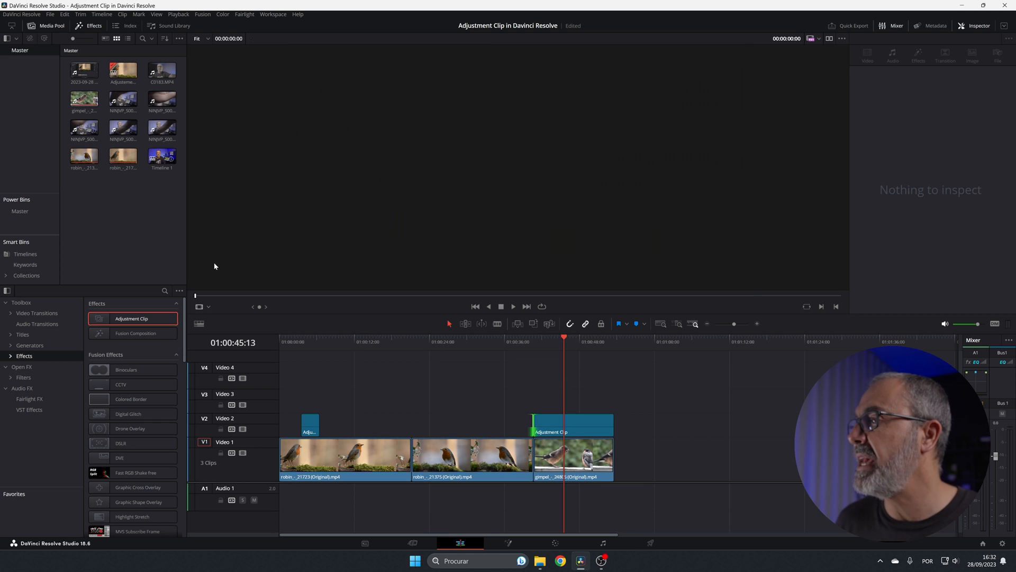
Place an Adjustment Clip about 10 seconds long on Video 3 at the start of the timeline and select it
{"action": "left_click_drag", "start_coordinate": [149, 324], "coordinate": [152, 320]}
{"action": "left_click_drag", "start_coordinate": [293, 407], "coordinate": [342, 404]}
{"action": "left_click", "coordinate": [306, 398]}
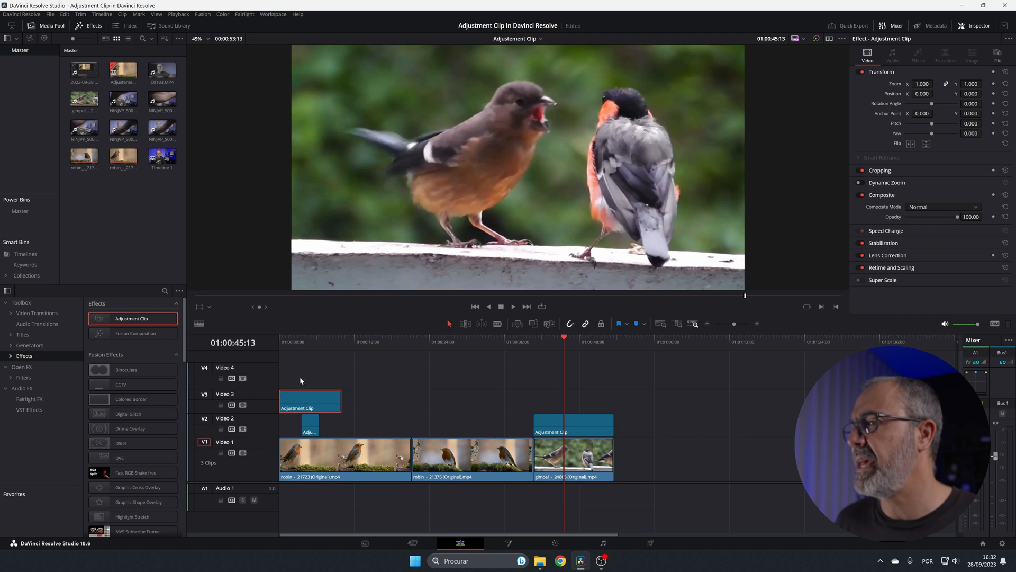
Apply the Video Camera effect to the Video 3 adjustment clip and preview it at 01:00:03:14
{"action": "scroll", "coordinate": [159, 389], "scroll_direction": "down", "scroll_amount": 6}
{"action": "scroll", "coordinate": [153, 404], "scroll_direction": "down", "scroll_amount": 3}
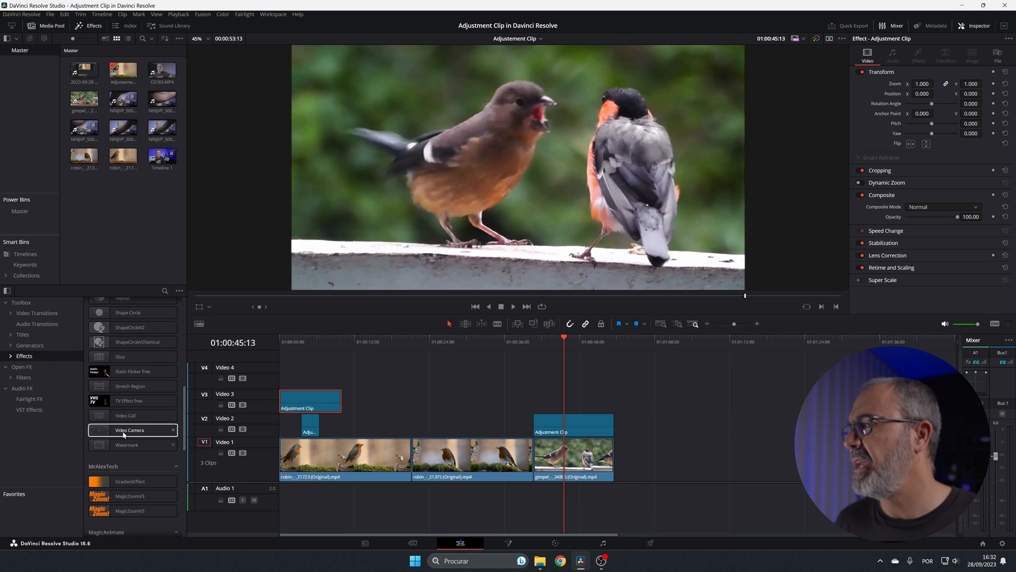
{"action": "left_click_drag", "start_coordinate": [130, 429], "coordinate": [313, 404]}
{"action": "left_click", "coordinate": [304, 338]}
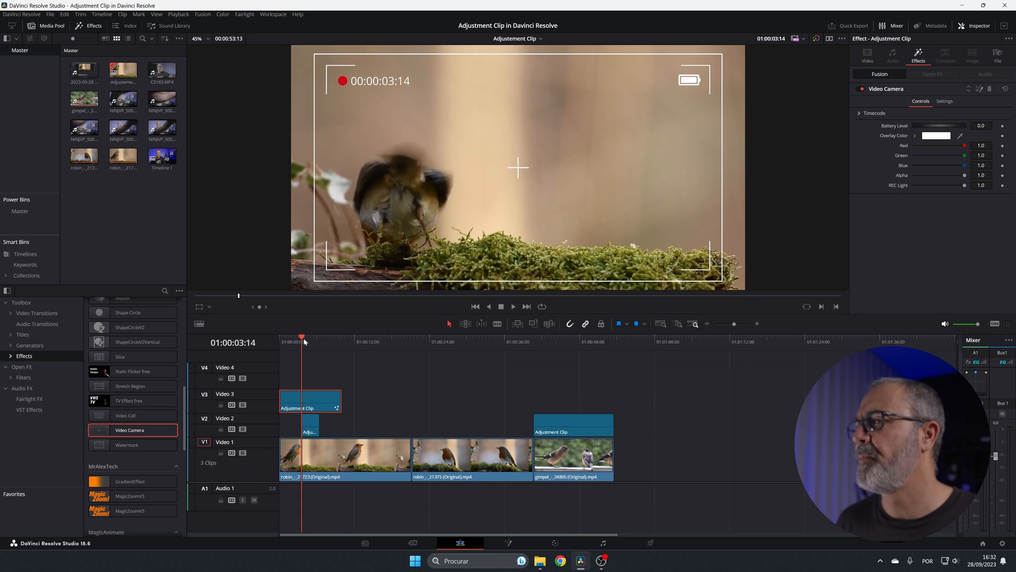
Extend the end of the Video 3 adjustment clip to cover the whole first robin clip and play it from the timeline start
{"action": "left_click_drag", "start_coordinate": [303, 337], "coordinate": [319, 358]}
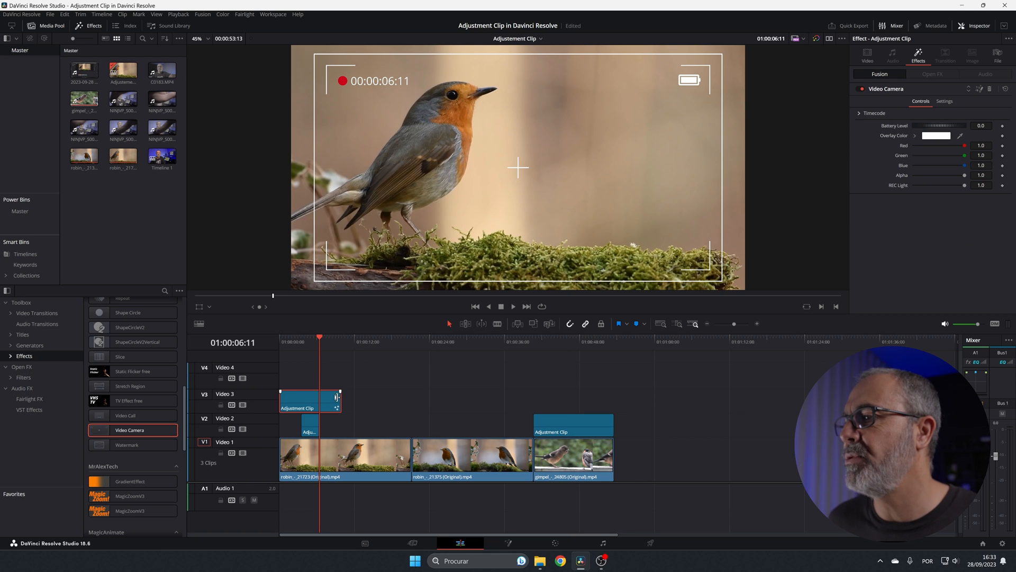
{"action": "left_click_drag", "start_coordinate": [341, 405], "coordinate": [411, 409]}
{"action": "left_click", "coordinate": [280, 345]}
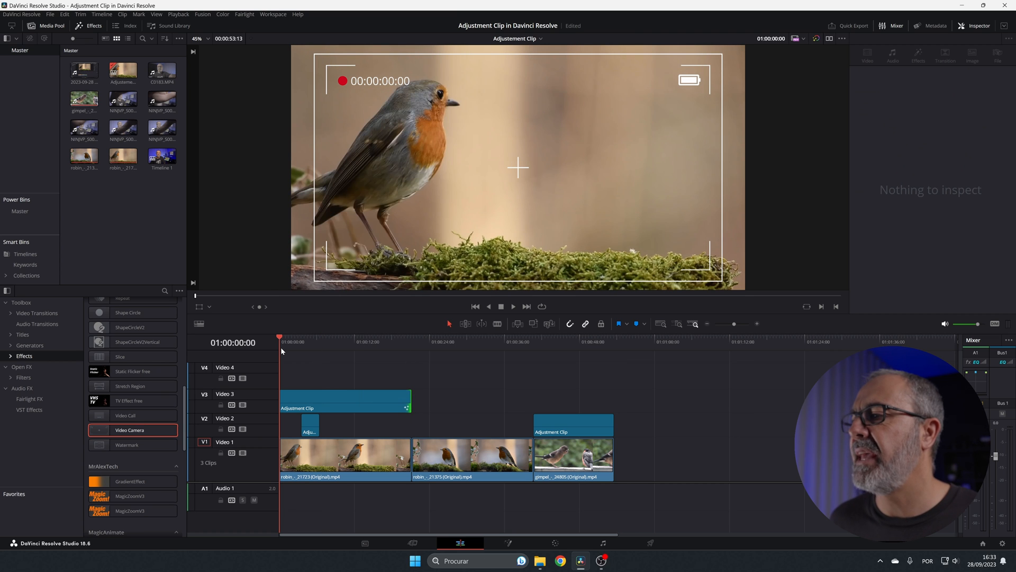
{"action": "key", "text": "space"}
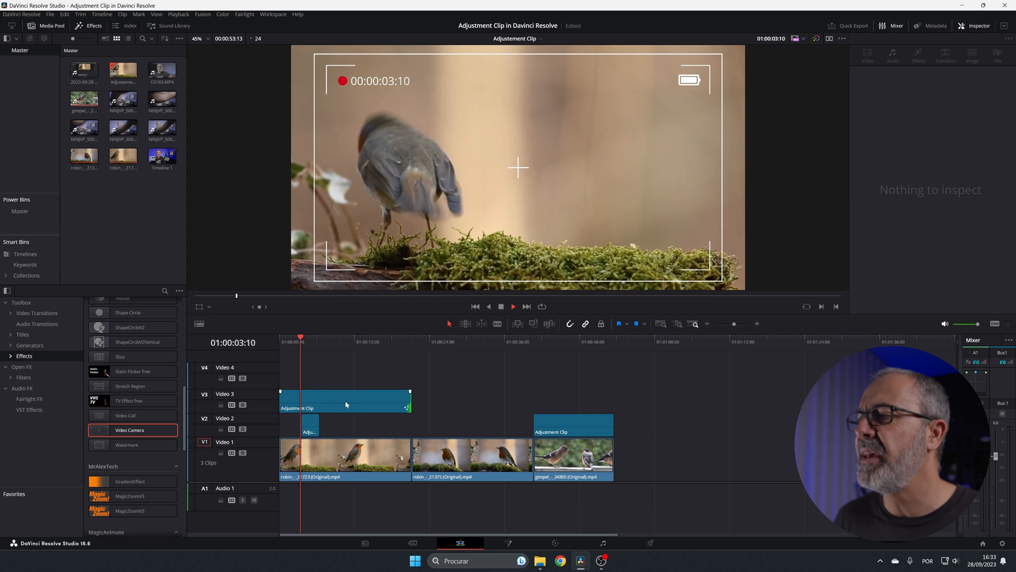
{"action": "key", "text": "space"}
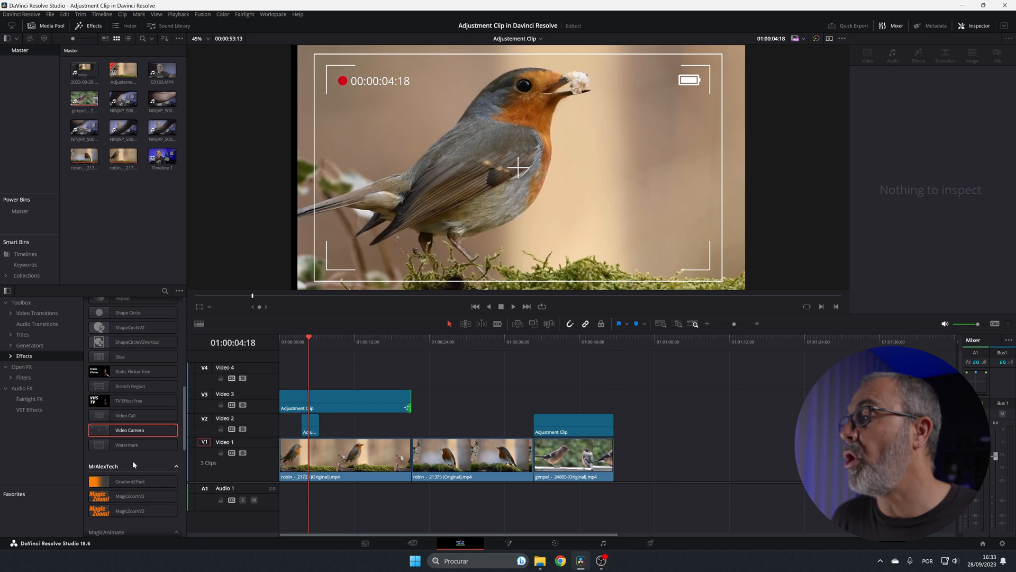
Replace the Video Camera effect on the Video 3 adjustment clip with Glow, setting Spread to 2.000 and H/V Ratio to -0.132
{"action": "scroll", "coordinate": [129, 458], "scroll_direction": "down", "scroll_amount": 3}
{"action": "left_click", "coordinate": [22, 367]}
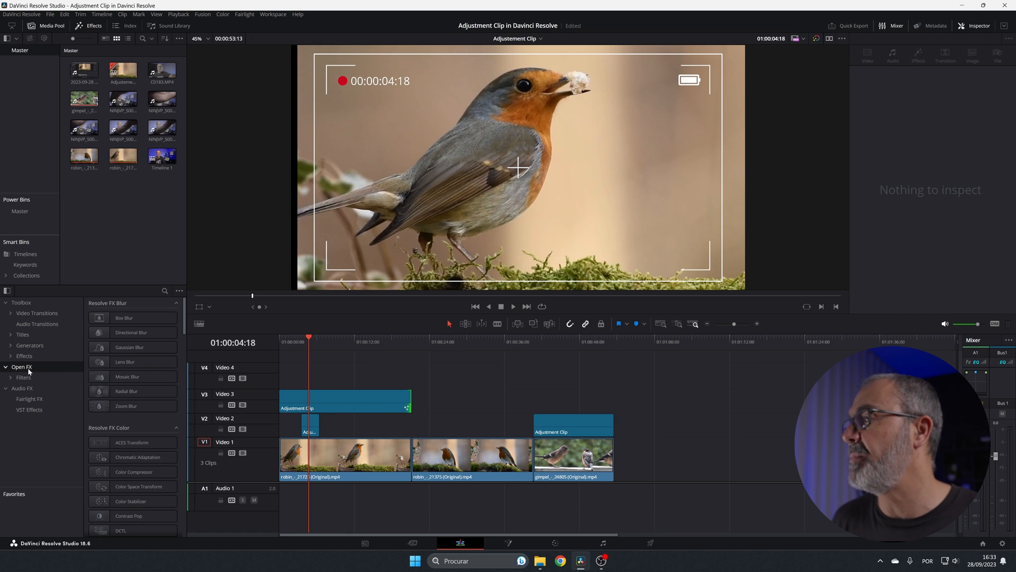
{"action": "left_click", "coordinate": [338, 398]}
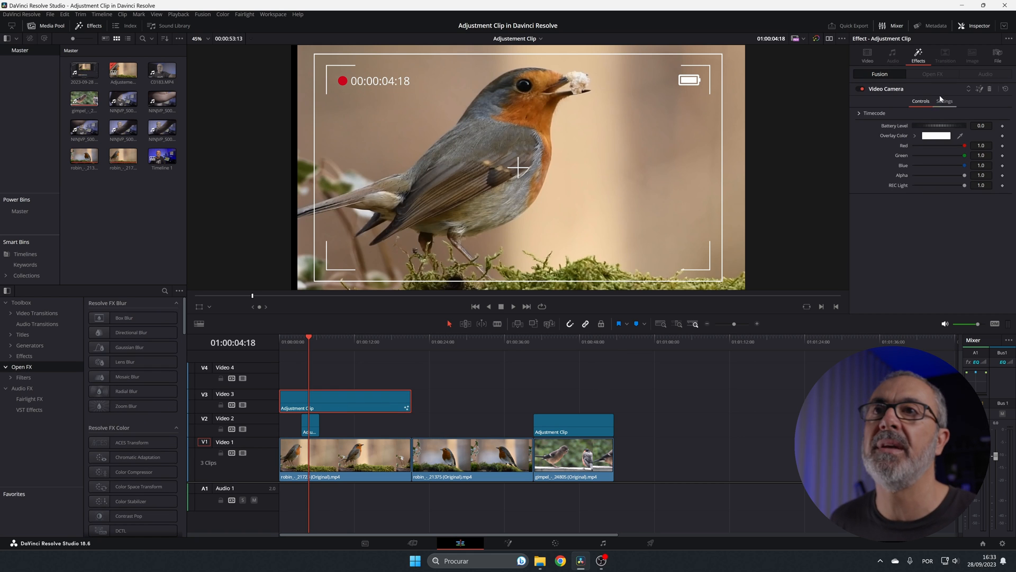
{"action": "left_click", "coordinate": [990, 91]}
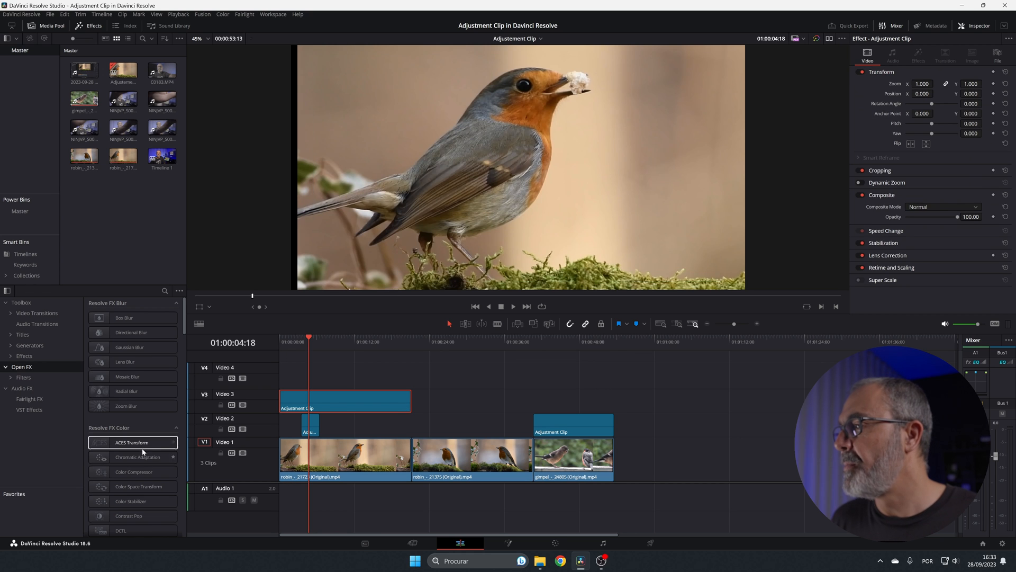
{"action": "scroll", "coordinate": [144, 450], "scroll_direction": "down", "scroll_amount": 1}
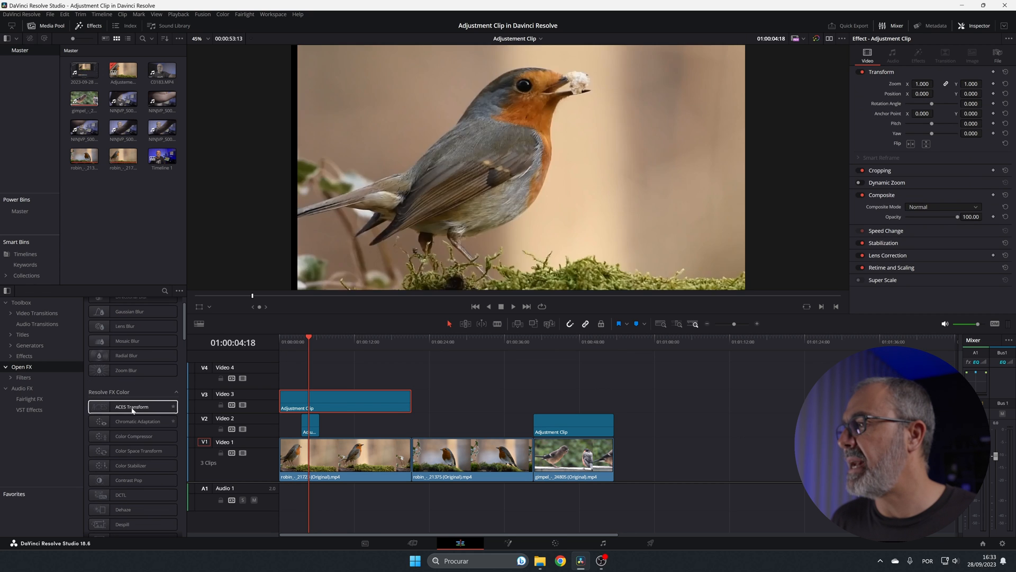
{"action": "scroll", "coordinate": [132, 466], "scroll_direction": "down", "scroll_amount": 3}
{"action": "left_click_drag", "start_coordinate": [133, 472], "coordinate": [364, 401]}
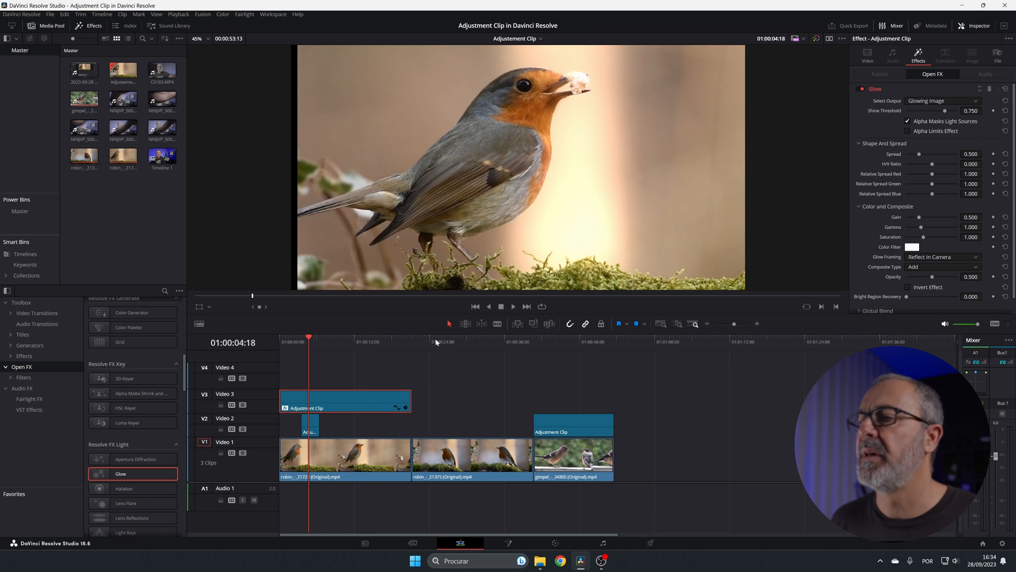
{"action": "mouse_move", "coordinate": [918, 157]}
{"action": "left_mouse_down"}
{"action": "mouse_move", "coordinate": [936, 157]}
{"action": "mouse_move", "coordinate": [893, 165]}
{"action": "mouse_move", "coordinate": [992, 160]}
{"action": "mouse_move", "coordinate": [930, 169]}
{"action": "left_mouse_up"}
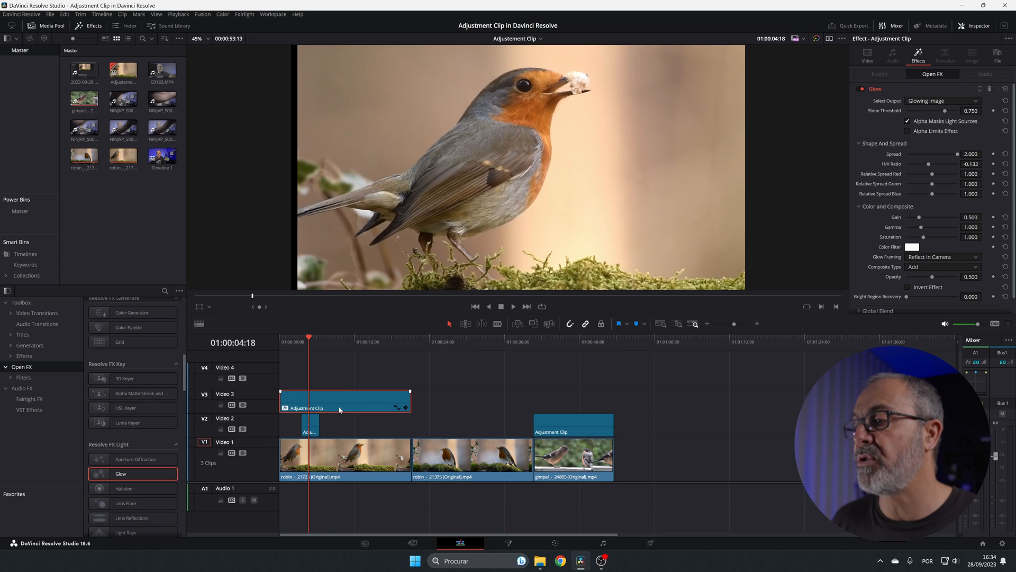
Rename the Video 3 adjustment clip as Glow
{"action": "left_click", "coordinate": [998, 55]}
{"action": "left_click_drag", "start_coordinate": [952, 92], "coordinate": [902, 96]}
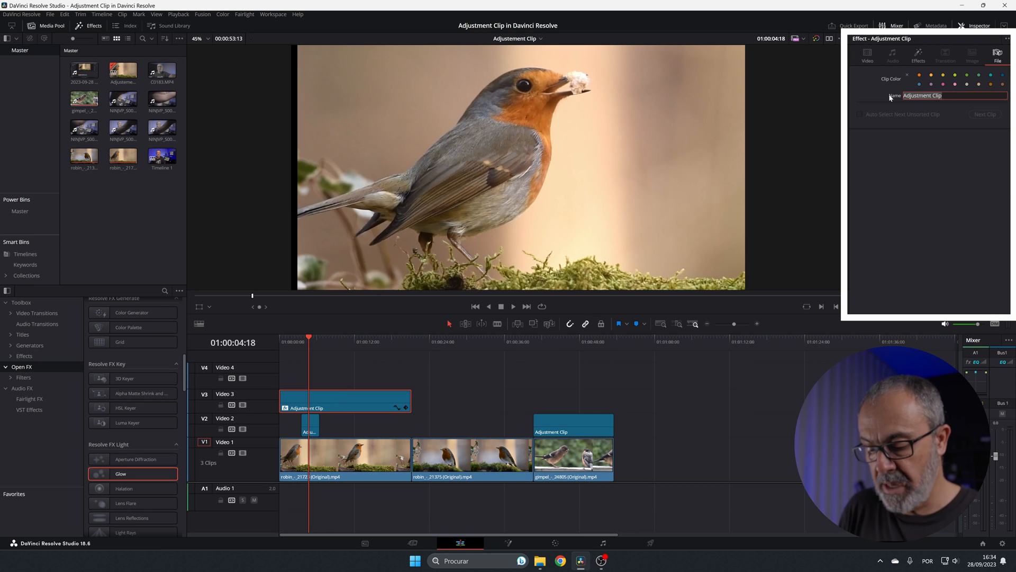
{"action": "type", "text": "Glow"}
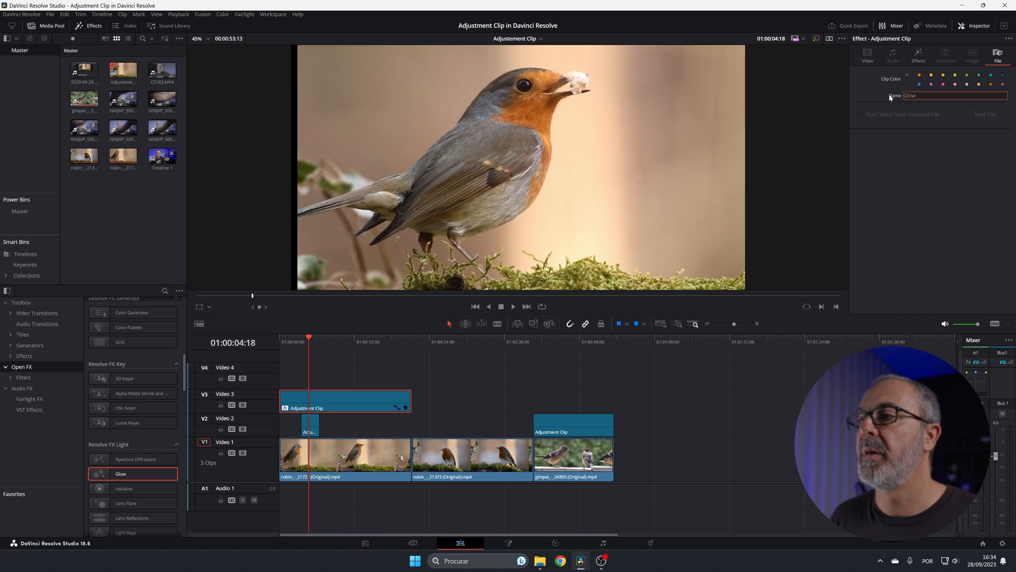
{"action": "key", "text": "Return"}
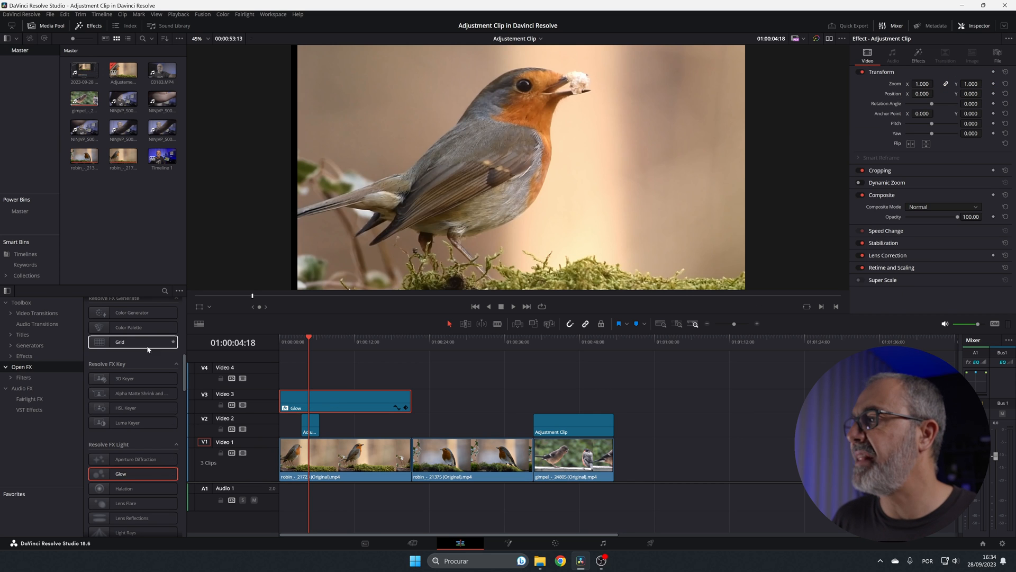
Add an Adjustment Clip on Video 4 spanning the first robin clip and apply the Video Camera effect to it
{"action": "scroll", "coordinate": [132, 370], "scroll_direction": "up", "scroll_amount": 10}
{"action": "scroll", "coordinate": [132, 331], "scroll_direction": "up", "scroll_amount": 10}
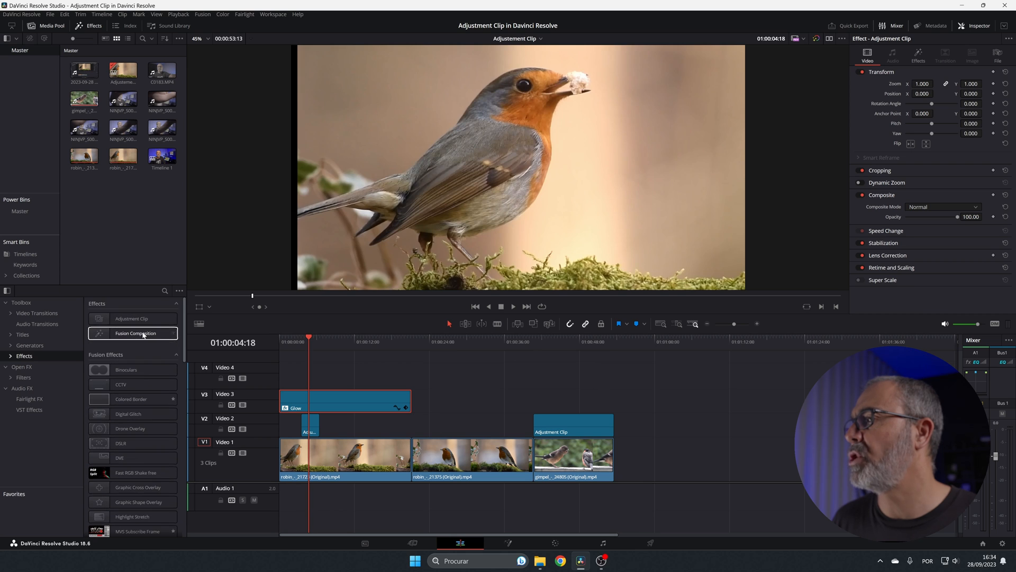
{"action": "left_click_drag", "start_coordinate": [136, 321], "coordinate": [410, 377]}
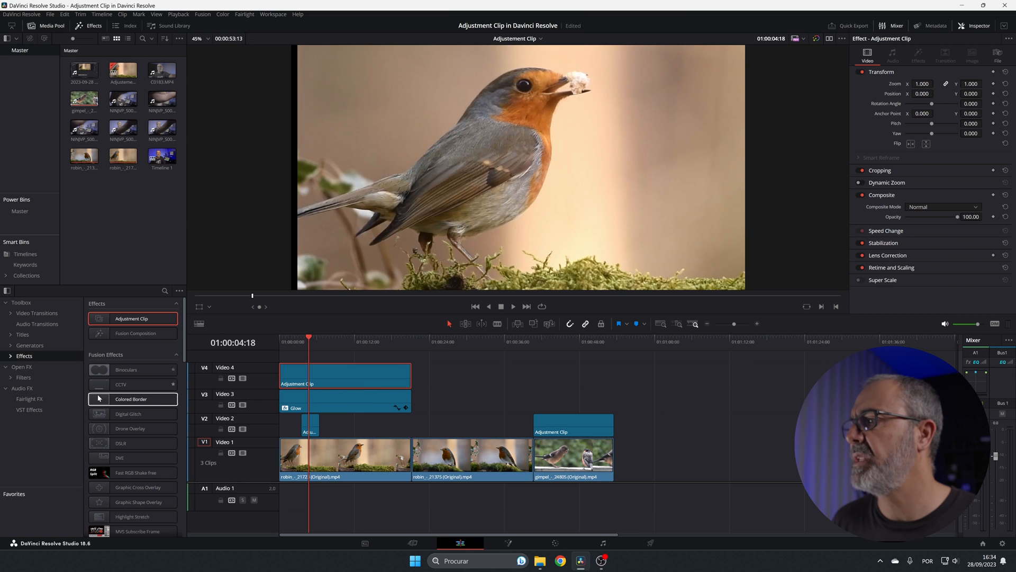
{"action": "scroll", "coordinate": [100, 403], "scroll_direction": "down", "scroll_amount": 5}
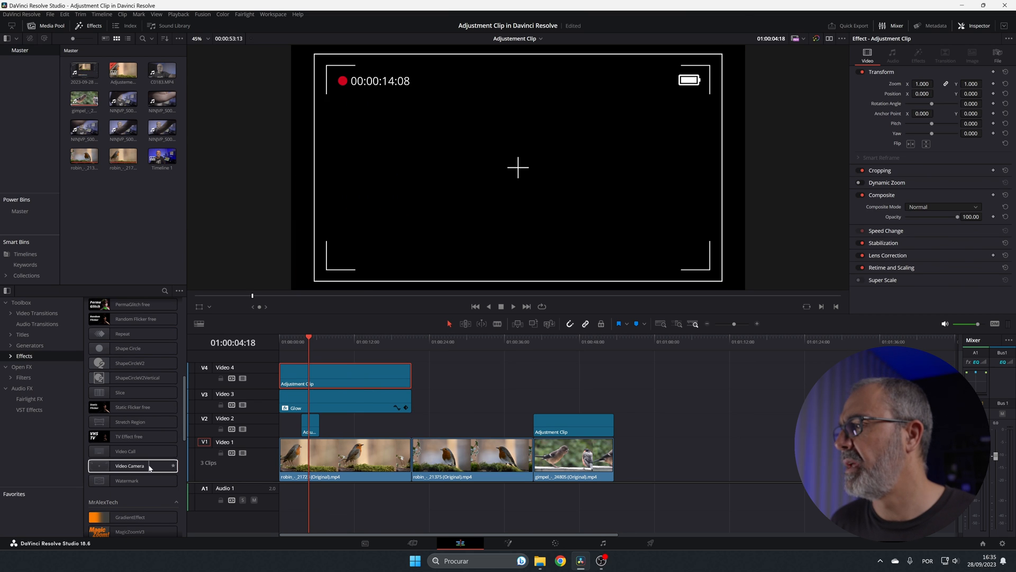
{"action": "left_click_drag", "start_coordinate": [149, 468], "coordinate": [334, 376]}
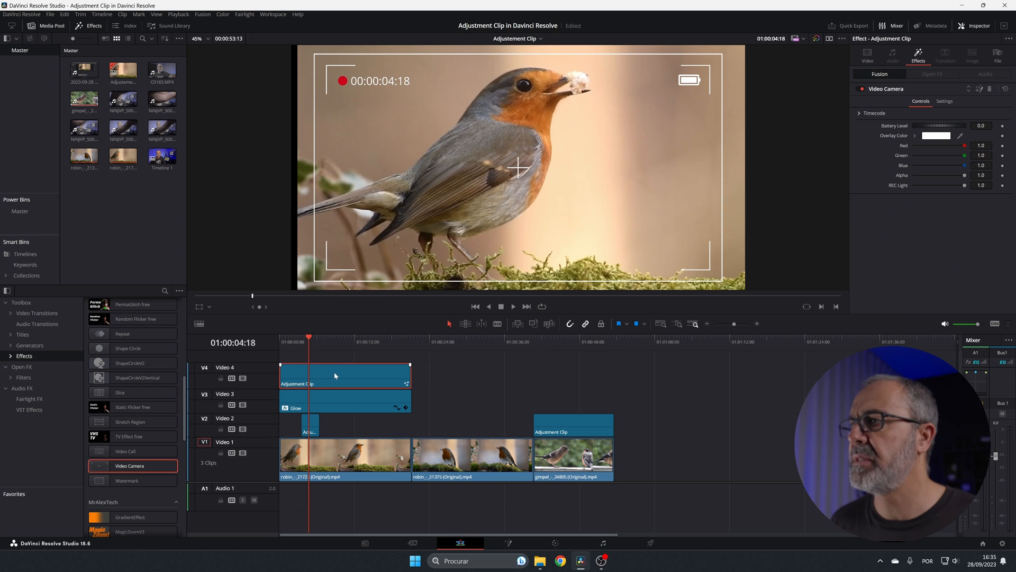
Rename the Video 4 adjustment clip as Camera and set its clip color to orange
{"action": "left_click", "coordinate": [998, 56]}
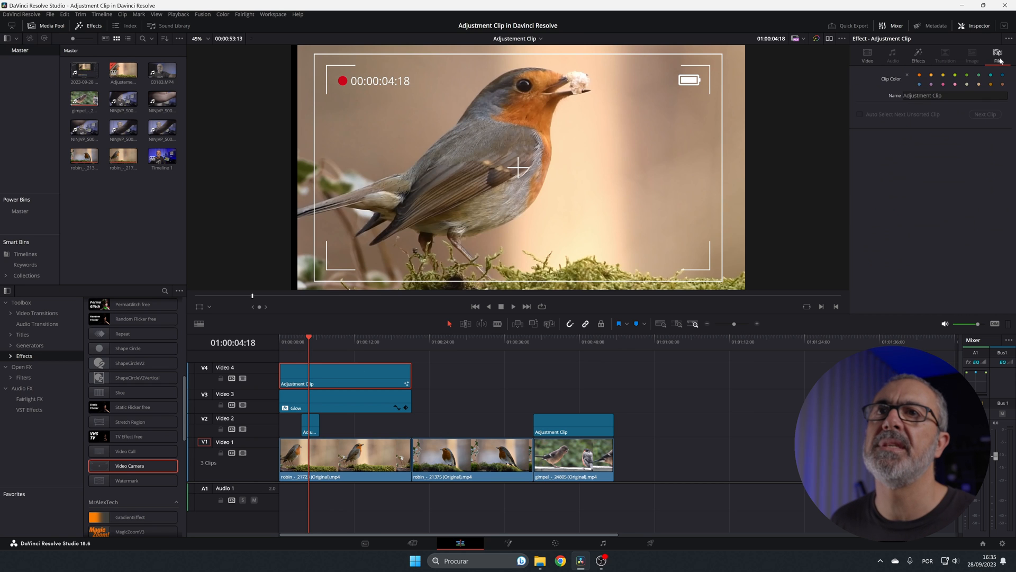
{"action": "left_click", "coordinate": [969, 96]}
{"action": "key", "text": "BackSpace"}
{"action": "key", "text": "BackSpace"}
{"action": "key", "text": "BackSpace"}
{"action": "key", "text": "BackSpace"}
{"action": "key", "text": "BackSpace"}
{"action": "key", "text": "BackSpace"}
{"action": "key", "text": "BackSpace"}
{"action": "key", "text": "BackSpace"}
{"action": "key", "text": "BackSpace"}
{"action": "key", "text": "BackSpace"}
{"action": "key", "text": "BackSpace"}
{"action": "key", "text": "BackSpace"}
{"action": "key", "text": "BackSpace"}
{"action": "key", "text": "BackSpace"}
{"action": "key", "text": "BackSpace"}
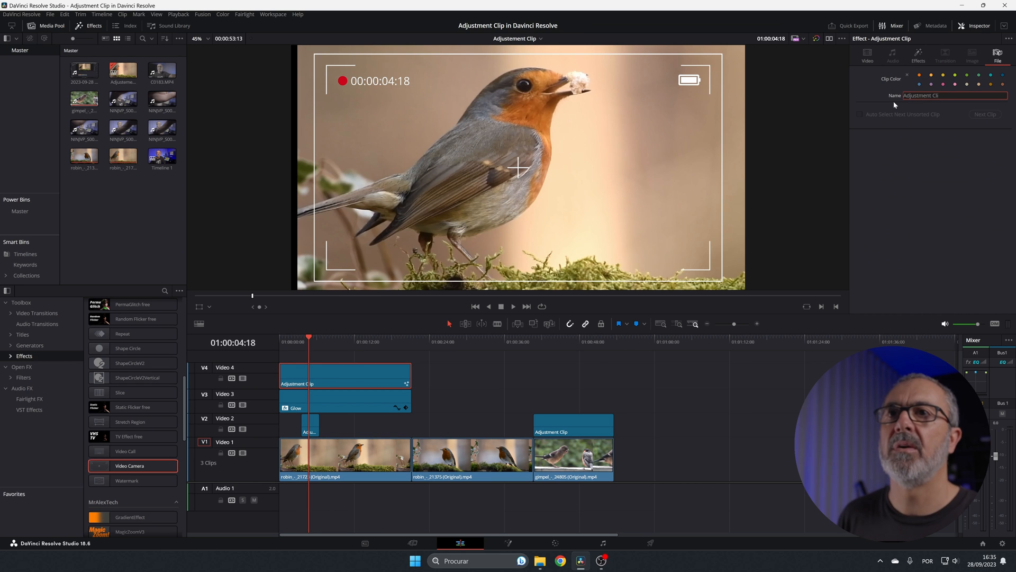
{"action": "type", "text": "Camera"}
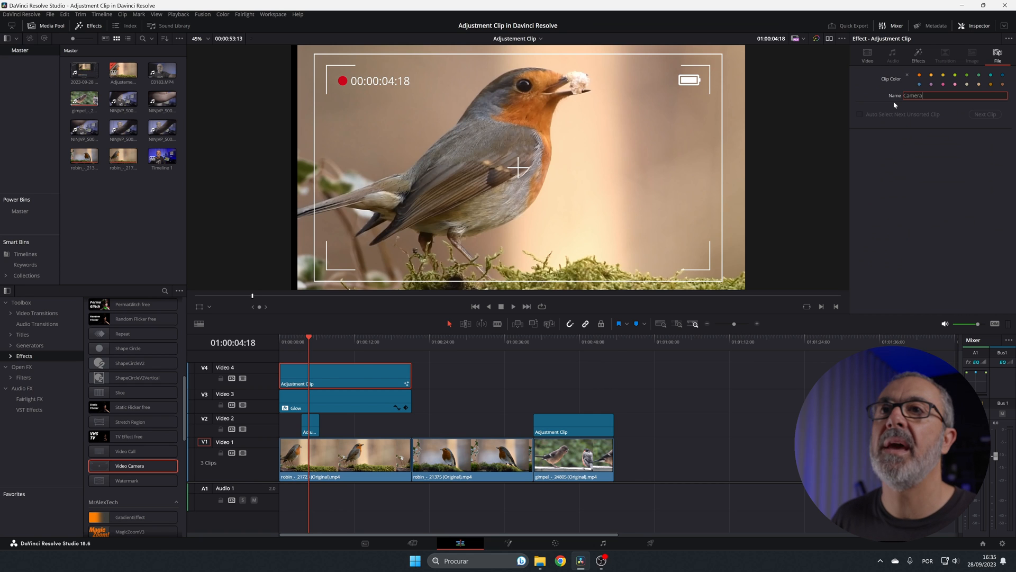
{"action": "key", "text": "Return"}
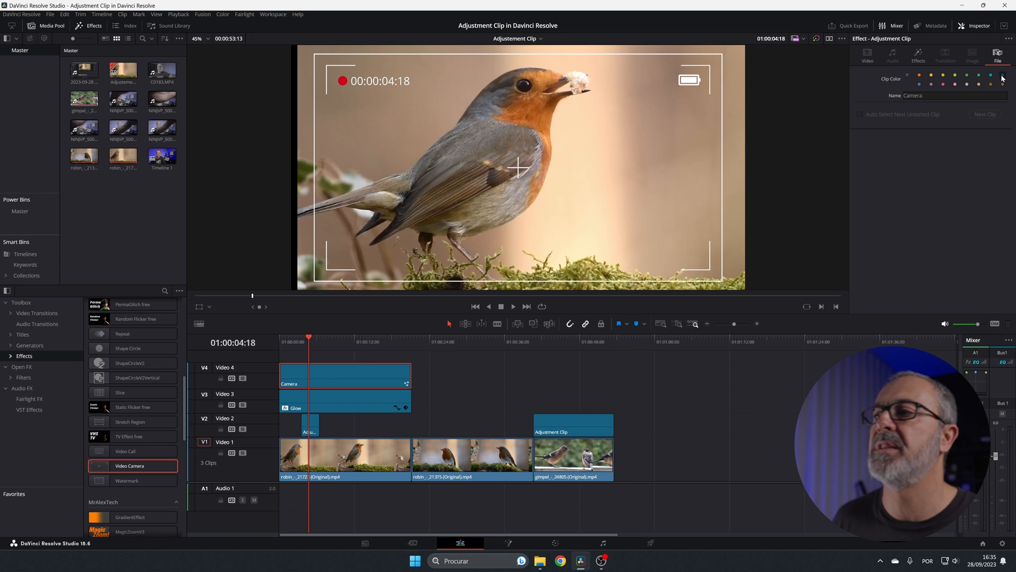
{"action": "left_click", "coordinate": [979, 74]}
{"action": "left_click", "coordinate": [438, 411]}
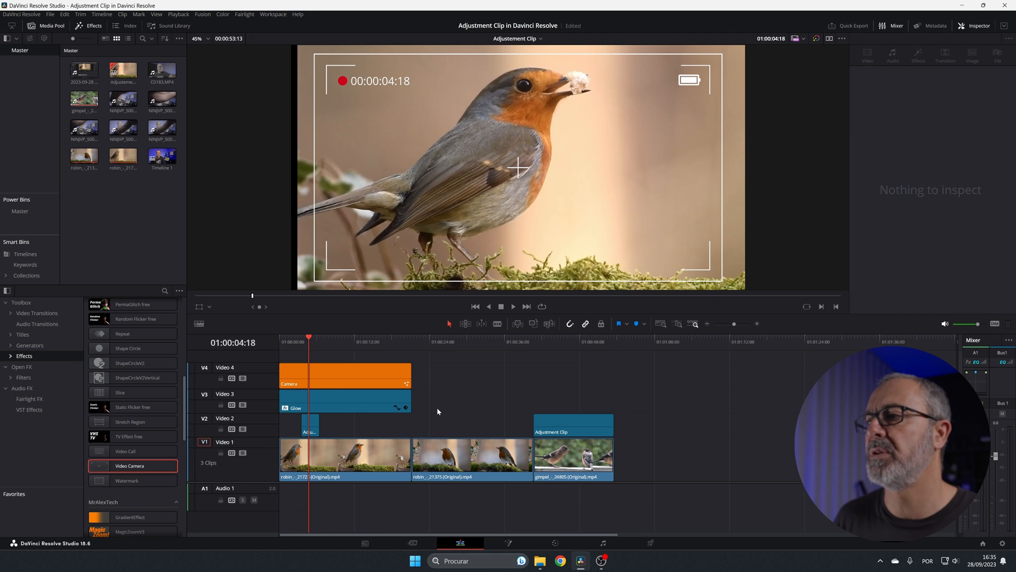
Play the timeline from the start to examine the combined zoom, glow and camera overlay
{"action": "left_click_drag", "start_coordinate": [309, 337], "coordinate": [279, 340]}
{"action": "key", "text": "space"}
{"action": "key", "text": "space"}
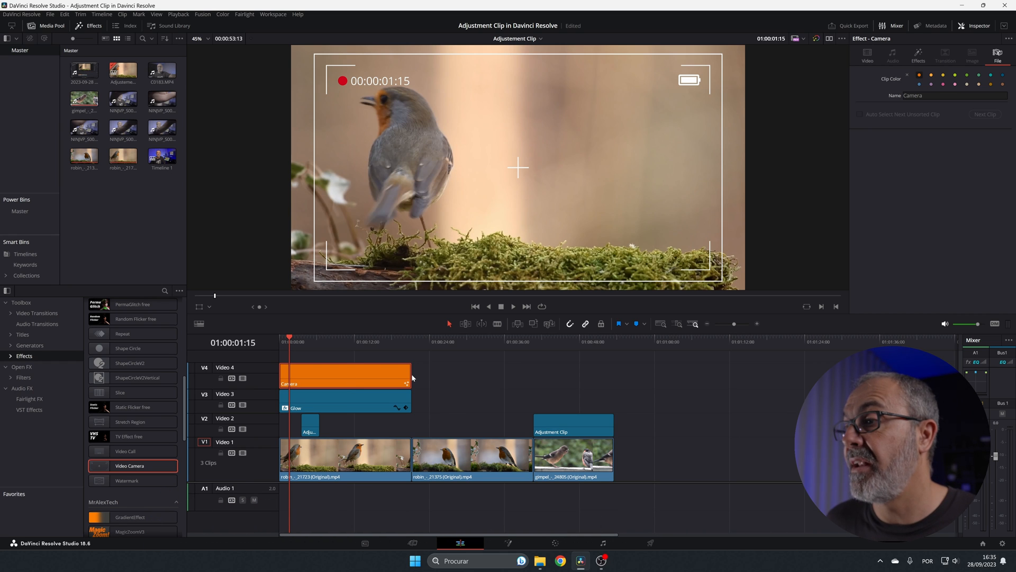
Extend the end of the Camera clip to the end of the gimpel clip and check the overlay across the remaining clips
{"action": "left_click_drag", "start_coordinate": [410, 377], "coordinate": [616, 383]}
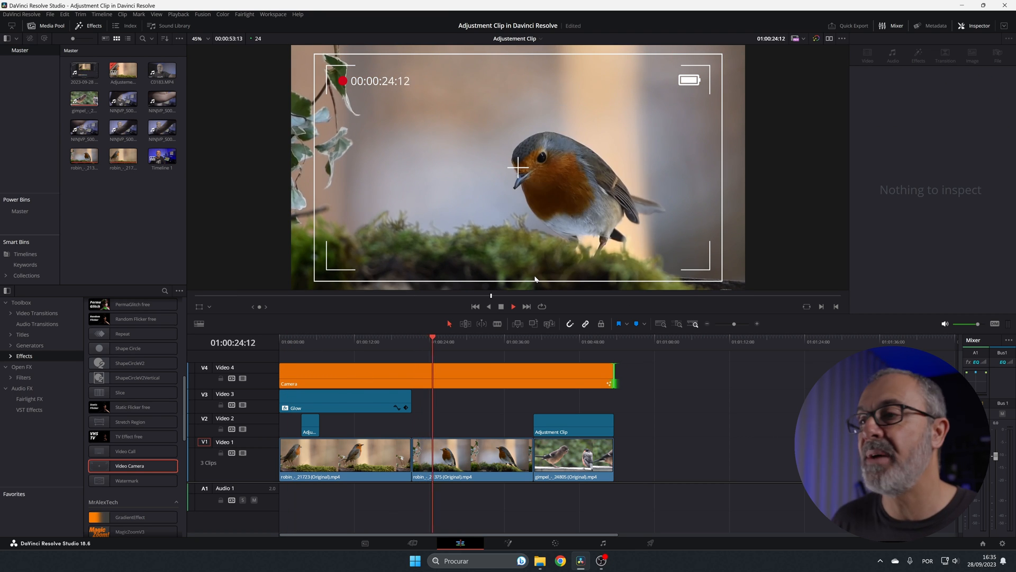
{"action": "key", "text": "space"}
{"action": "left_click_drag", "start_coordinate": [435, 342], "coordinate": [557, 355]}
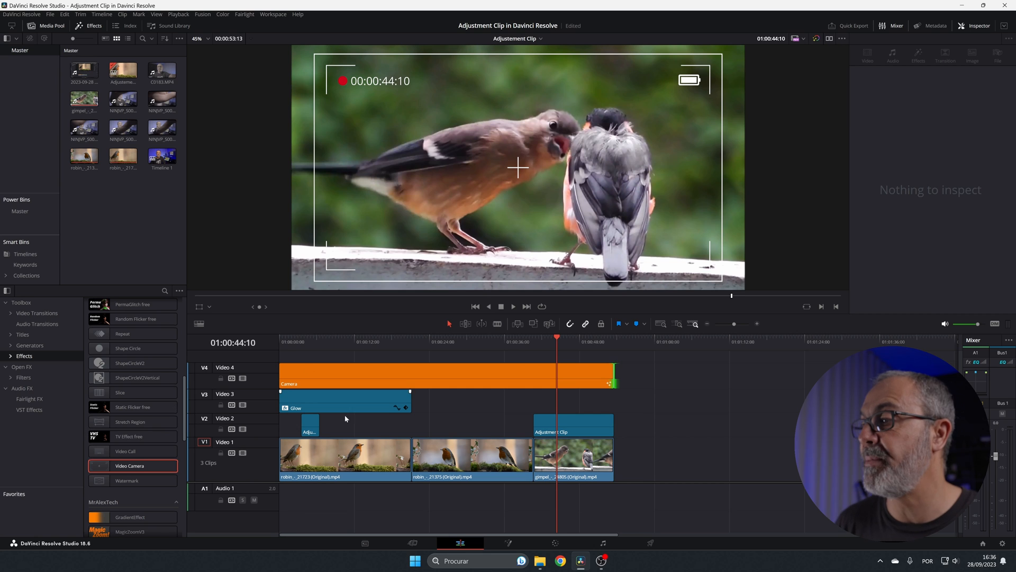
Duplicate the short zoom adjustment clip on Video 2 to about 01:00:25:08 over the second robin clip and play that section
{"action": "left_click", "coordinate": [311, 428]}
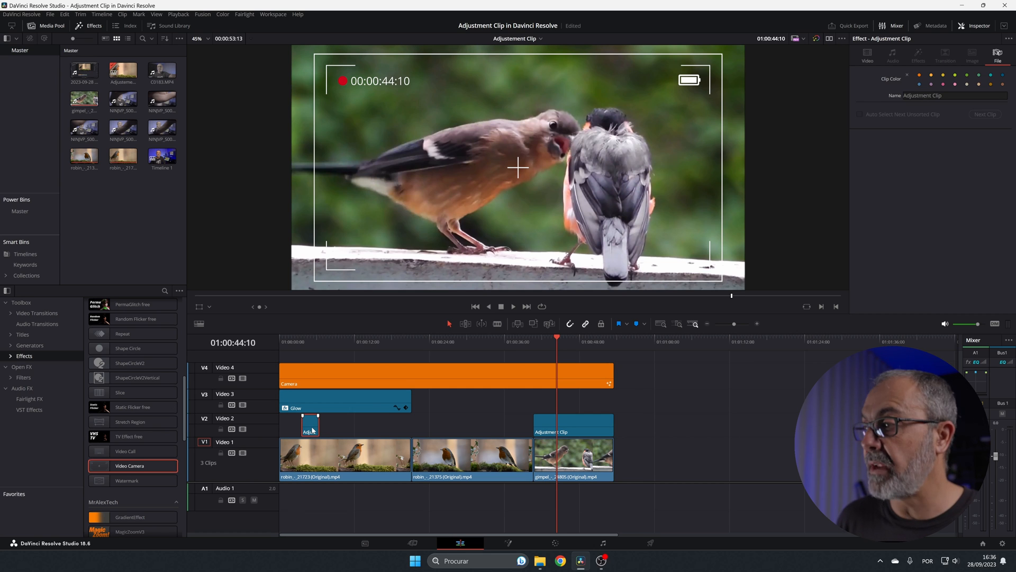
{"action": "left_click_drag", "start_coordinate": [312, 430], "coordinate": [449, 428]}
{"action": "left_click", "coordinate": [430, 338]}
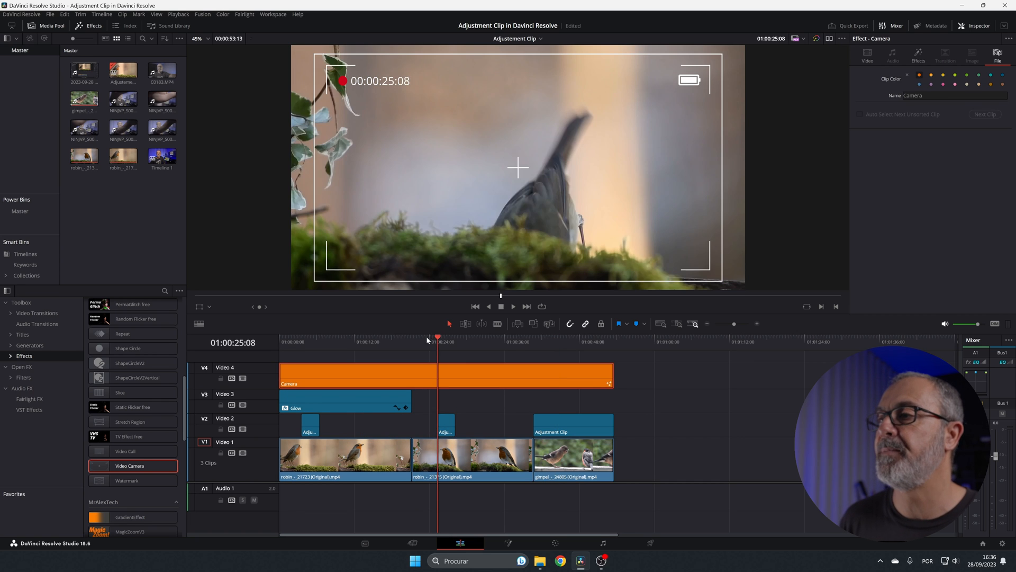
{"action": "left_click", "coordinate": [426, 337]}
{"action": "key", "text": "space"}
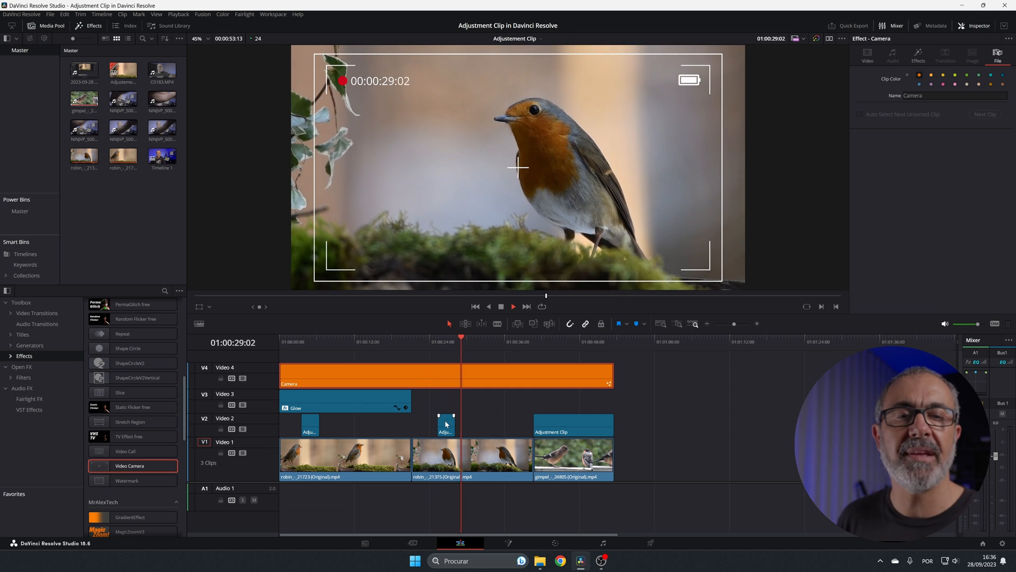
{"action": "key", "text": "space"}
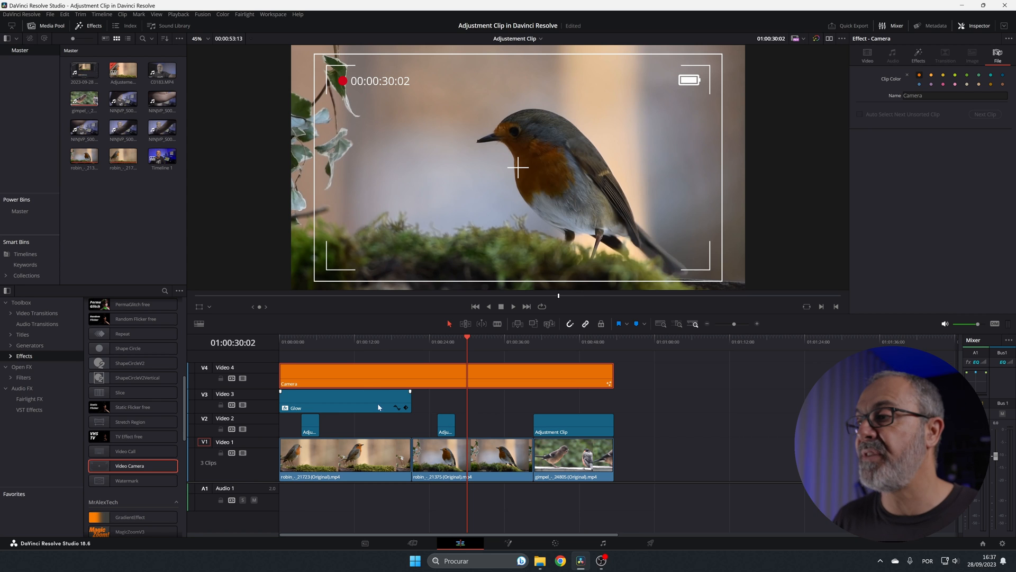
Save the Glow clip to the Media Pool and replace the Video 3 original with the saved copy at the timeline start
{"action": "left_click", "coordinate": [355, 402]}
{"action": "left_click_drag", "start_coordinate": [362, 401], "coordinate": [102, 183]}
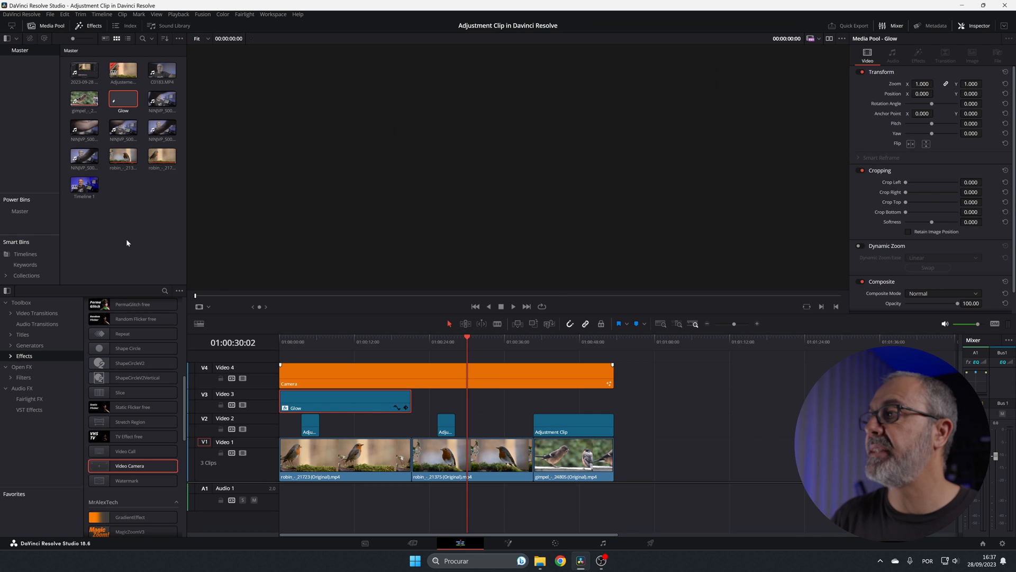
{"action": "left_click", "coordinate": [361, 408]}
{"action": "key", "text": "Delete"}
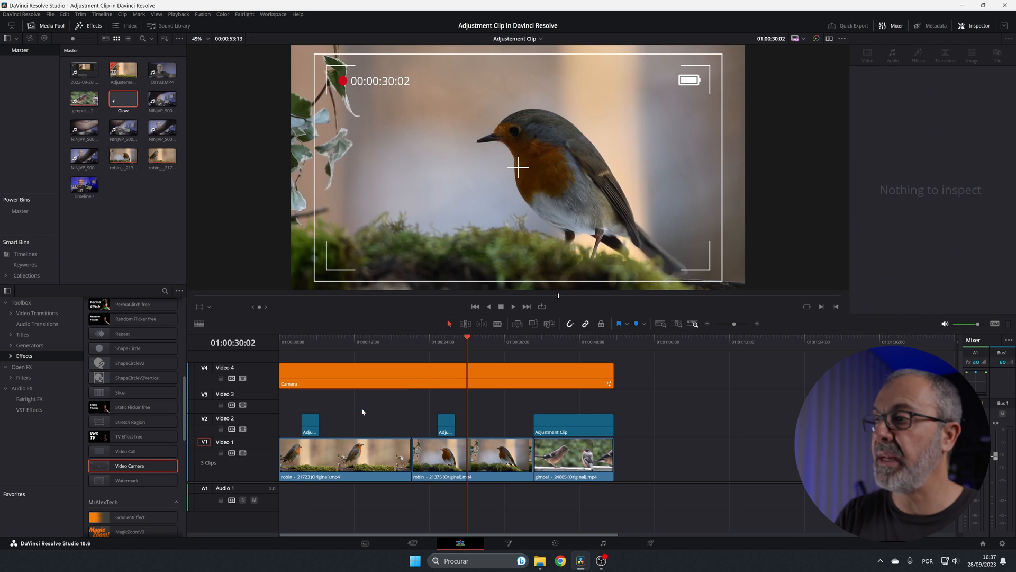
{"action": "left_click_drag", "start_coordinate": [123, 101], "coordinate": [278, 405]}
{"action": "left_click", "coordinate": [338, 344]}
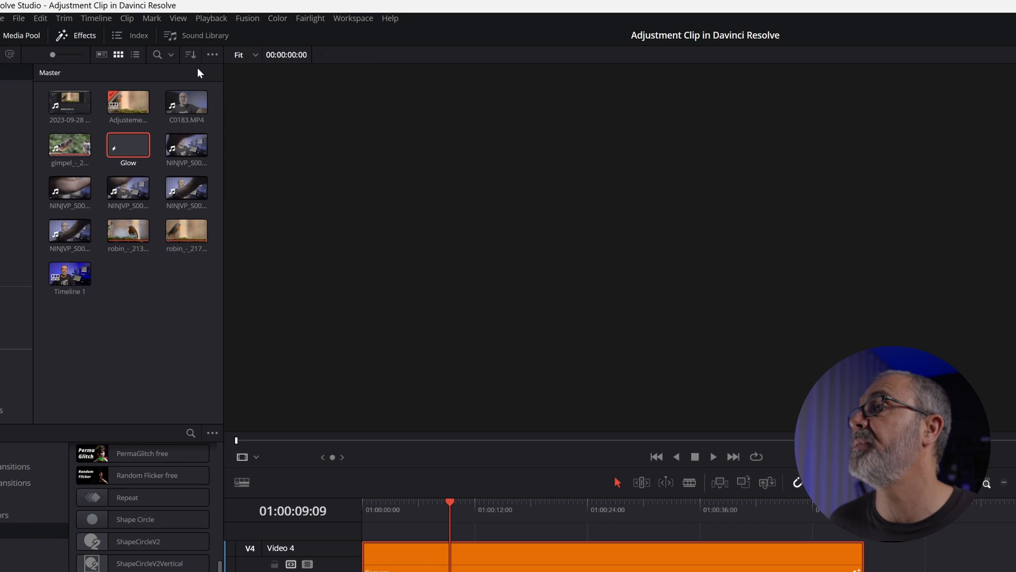
Check that Show Power Bins is enabled and store the Glow adjustment clip in the Power Bins Master bin
{"action": "left_click", "coordinate": [213, 55]}
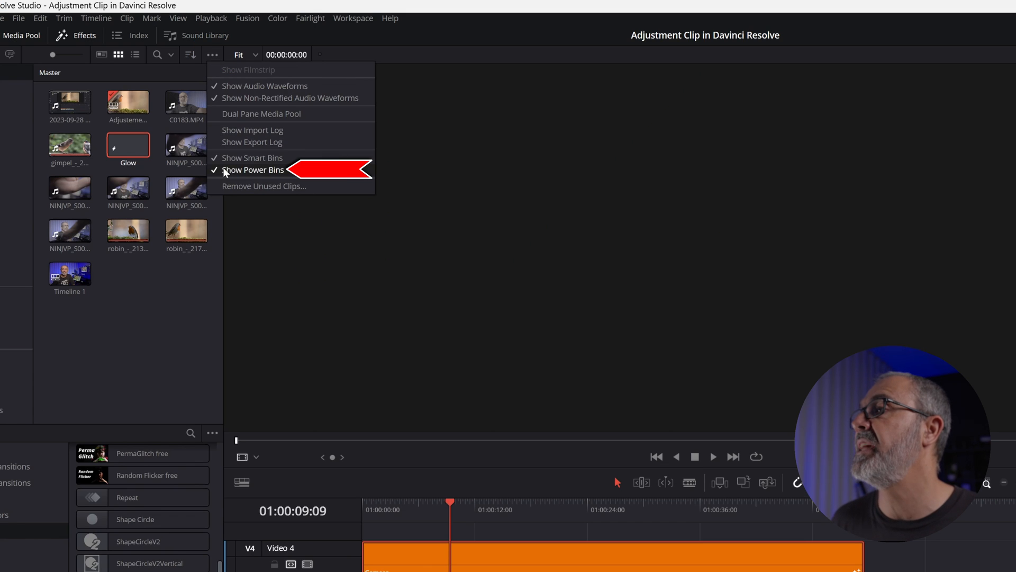
{"action": "left_click", "coordinate": [35, 214]}
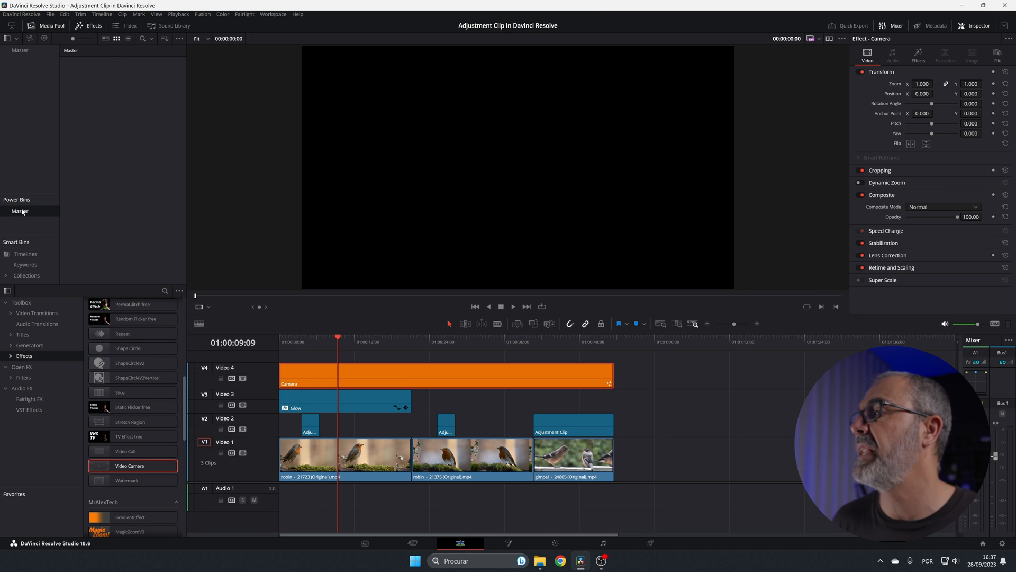
{"action": "left_click_drag", "start_coordinate": [317, 401], "coordinate": [122, 145]}
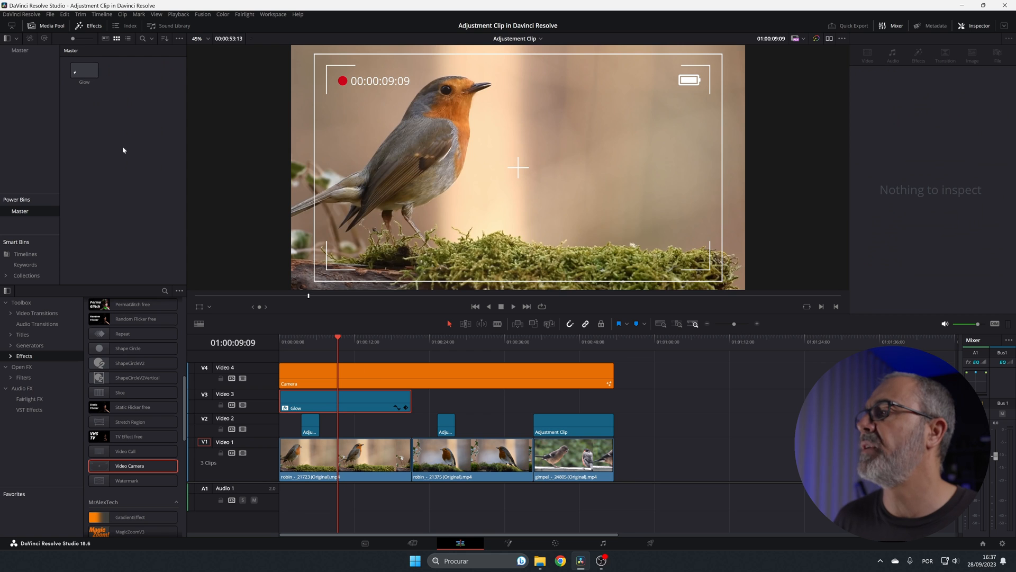
{"action": "left_click", "coordinate": [161, 150]}
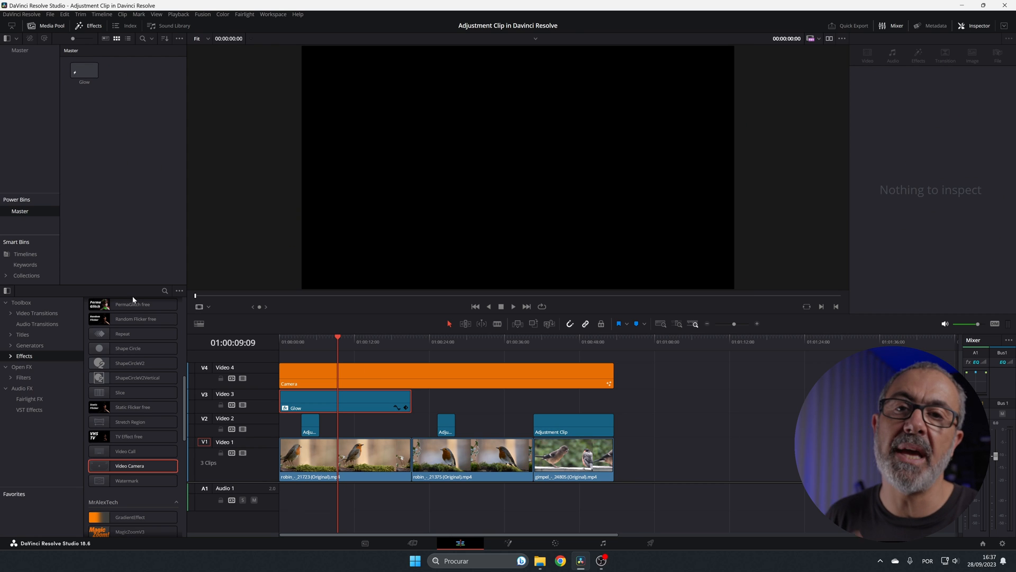